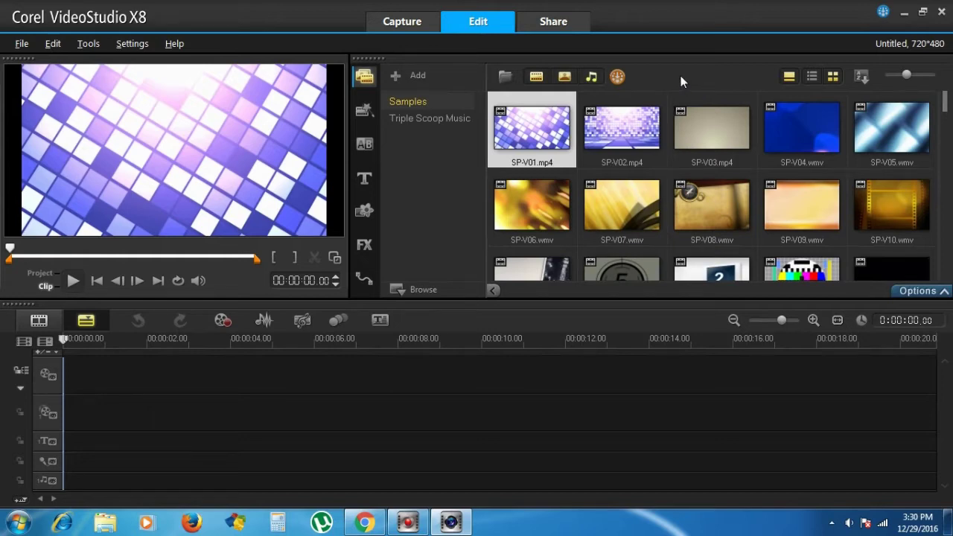
# - Launch the FastFlick tool and look over its movie templates
pyautogui.click(84, 45)
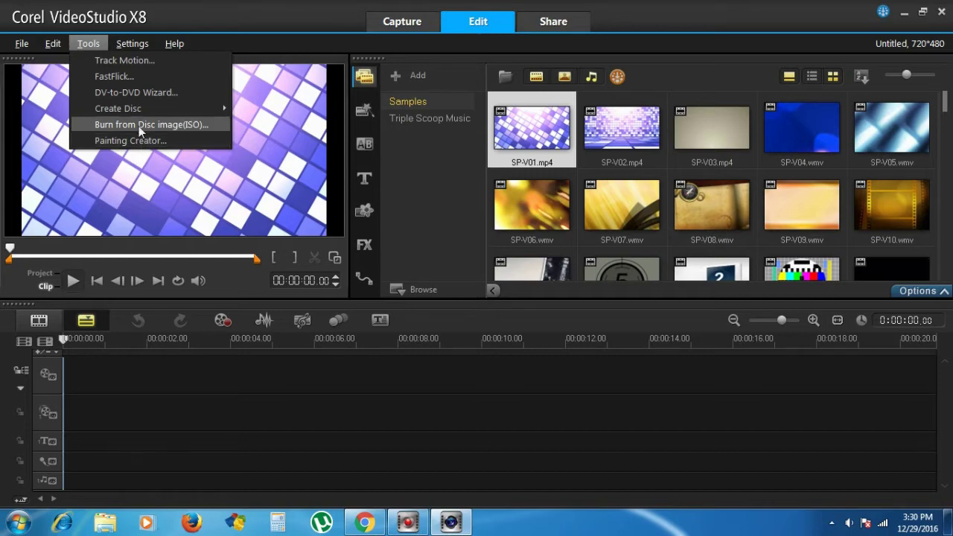
pyautogui.click(134, 78)
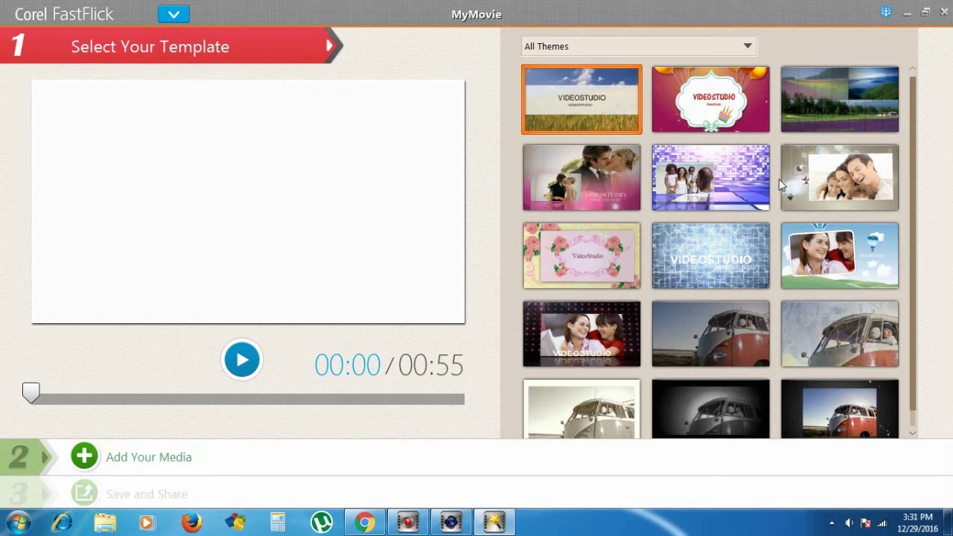
pyautogui.moveTo(912, 239); pyautogui.dragTo(917, 264)
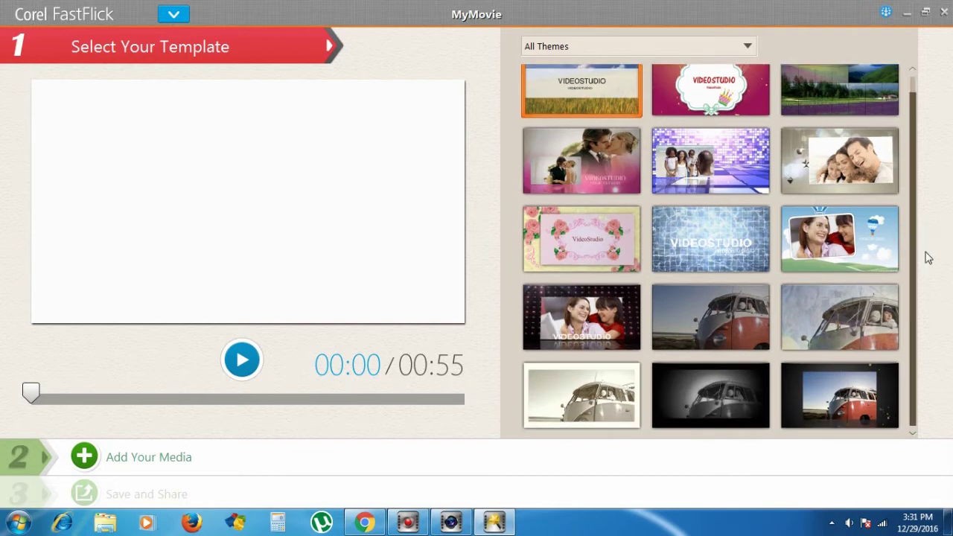
pyautogui.scroll(1, 928, 257)
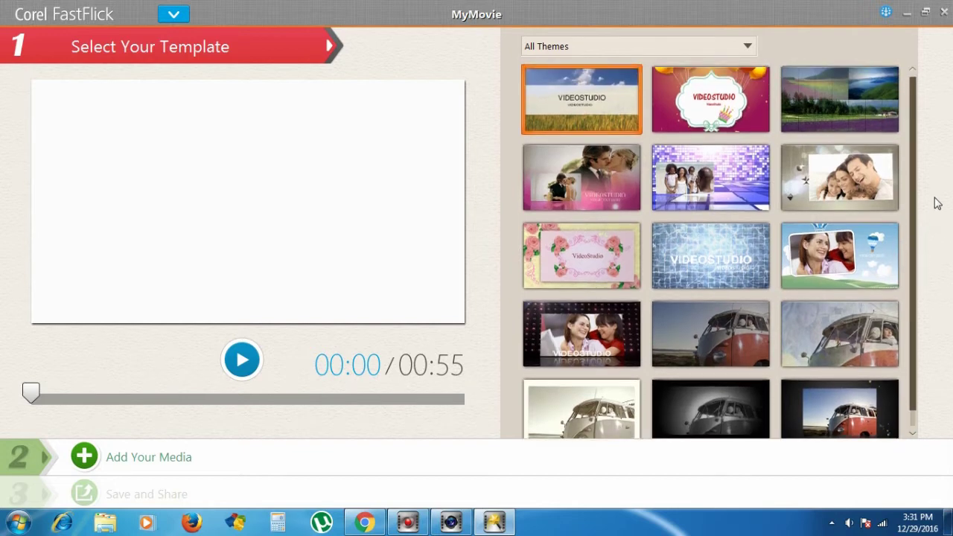
# - View the templates filtered by Instant Project and by General, and return to All Themes
pyautogui.click(748, 45)
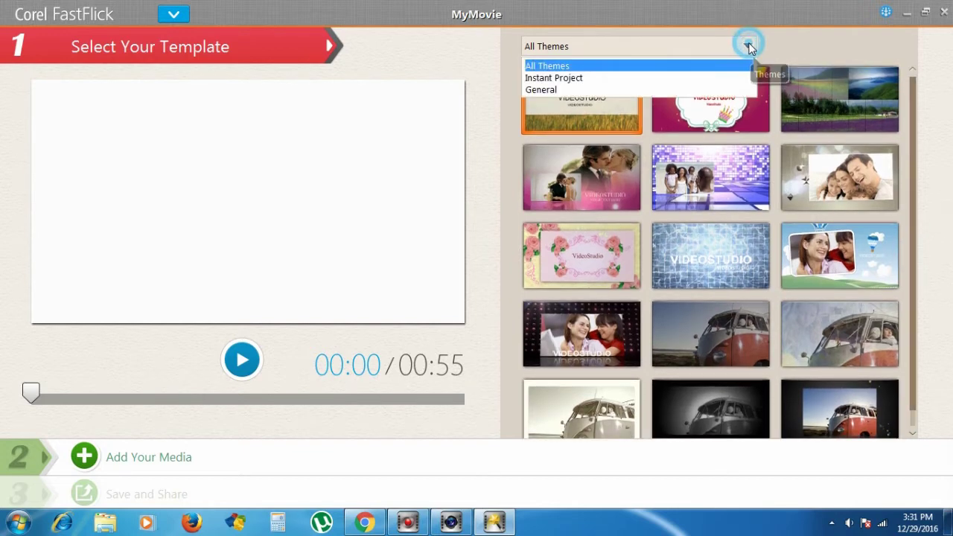
pyautogui.click(577, 78)
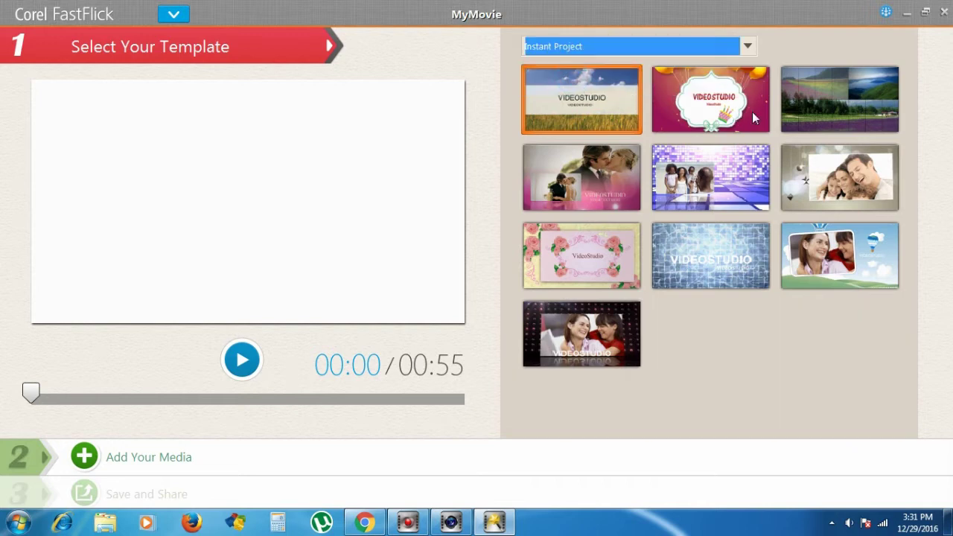
pyautogui.click(746, 45)
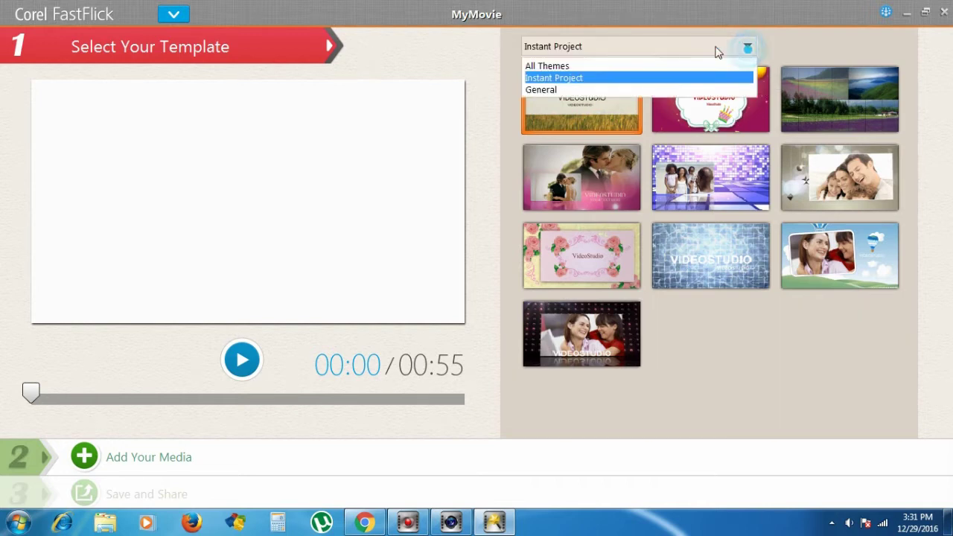
pyautogui.click(559, 90)
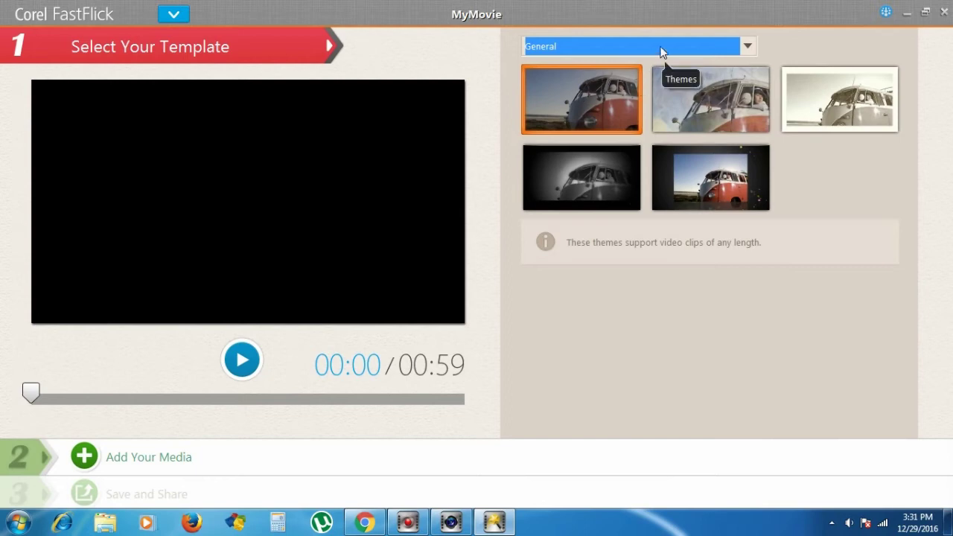
pyautogui.click(646, 46)
pyautogui.click(543, 67)
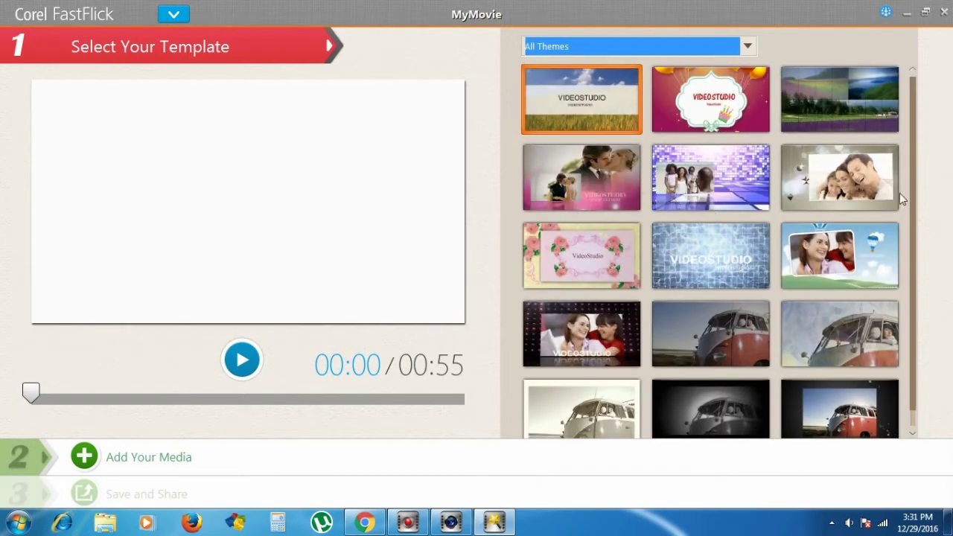
# - Choose the template with the smiling family photo on a grey background and go to the stage for adding media
pyautogui.moveTo(912, 104)
pyautogui.mouseDown()
pyautogui.moveTo(920, 166)
pyautogui.moveTo(923, 104)
pyautogui.mouseUp()
pyautogui.click(835, 179)
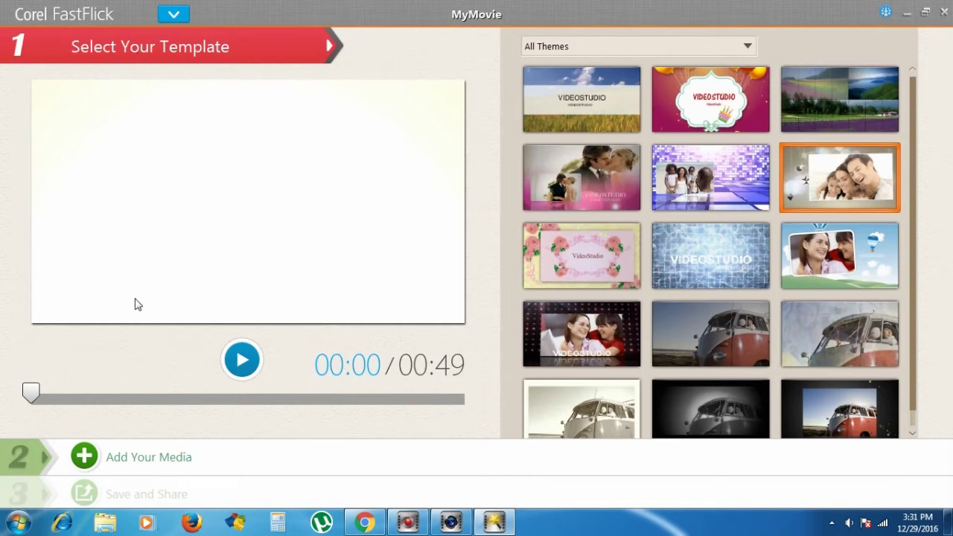
pyautogui.click(84, 457)
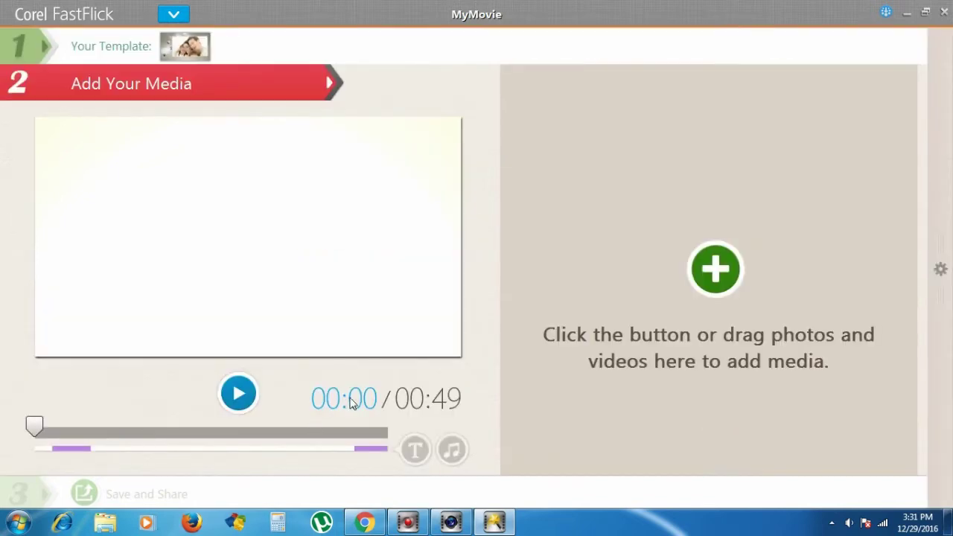
# - Start adding media and browse to the first customer folder inside VIDEO ORDER on Local Disk (F:)
pyautogui.click(716, 270)
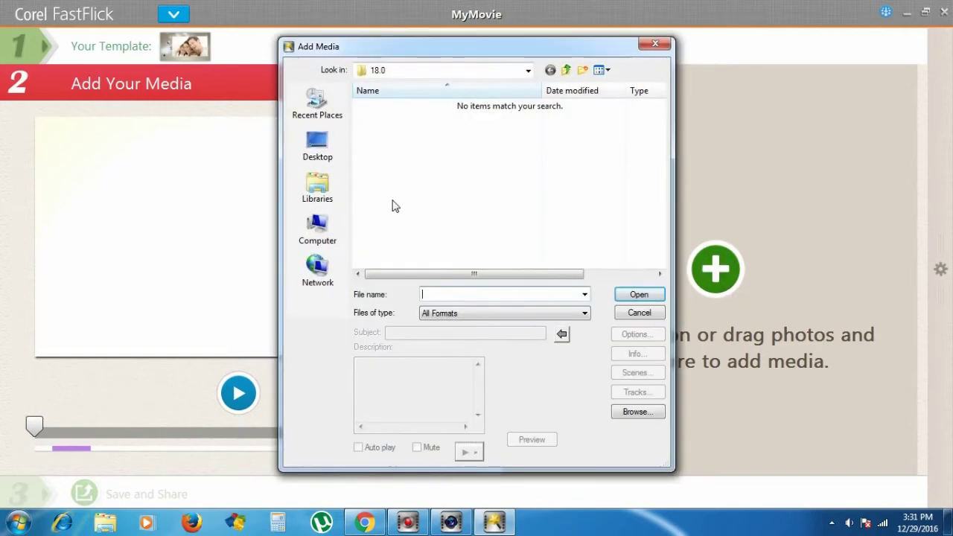
pyautogui.click(322, 223)
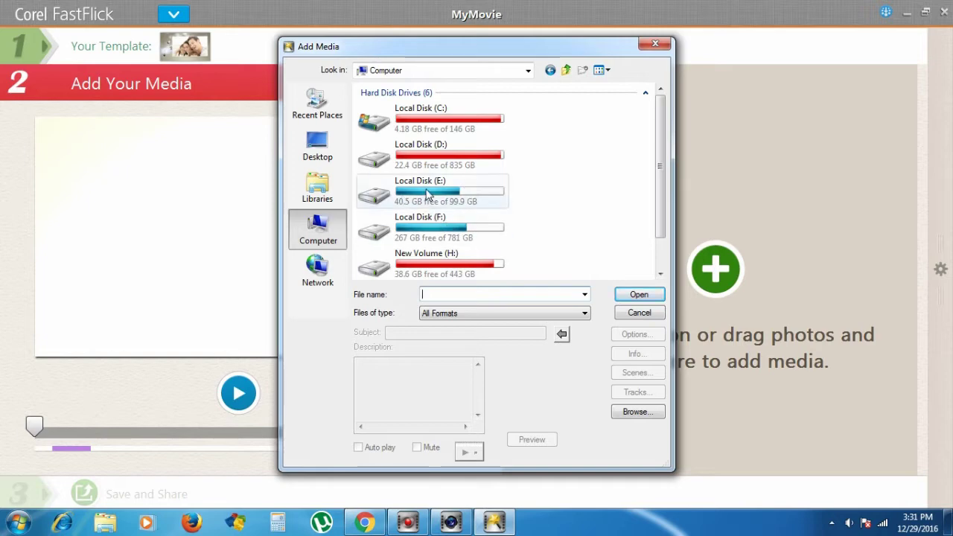
pyautogui.doubleClick(436, 232)
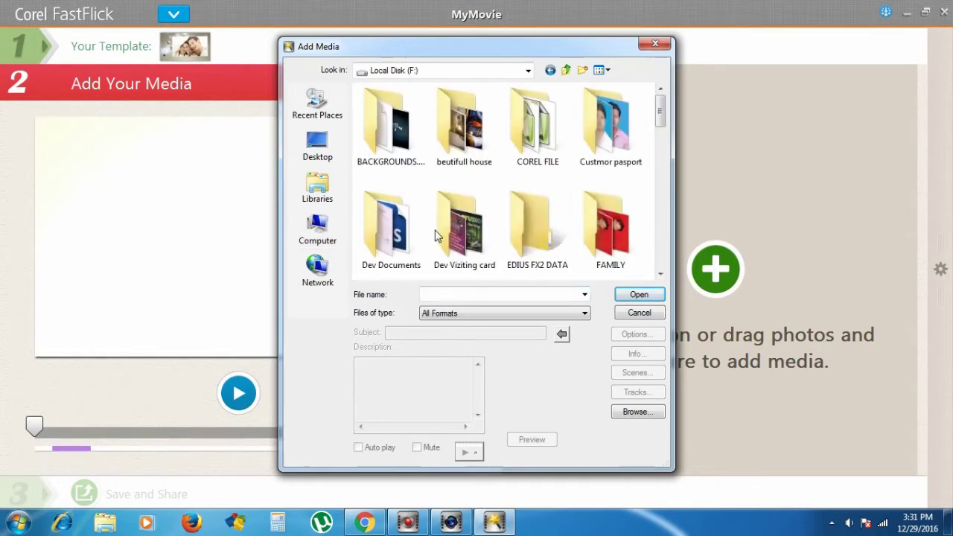
pyautogui.moveTo(660, 113); pyautogui.dragTo(660, 221)
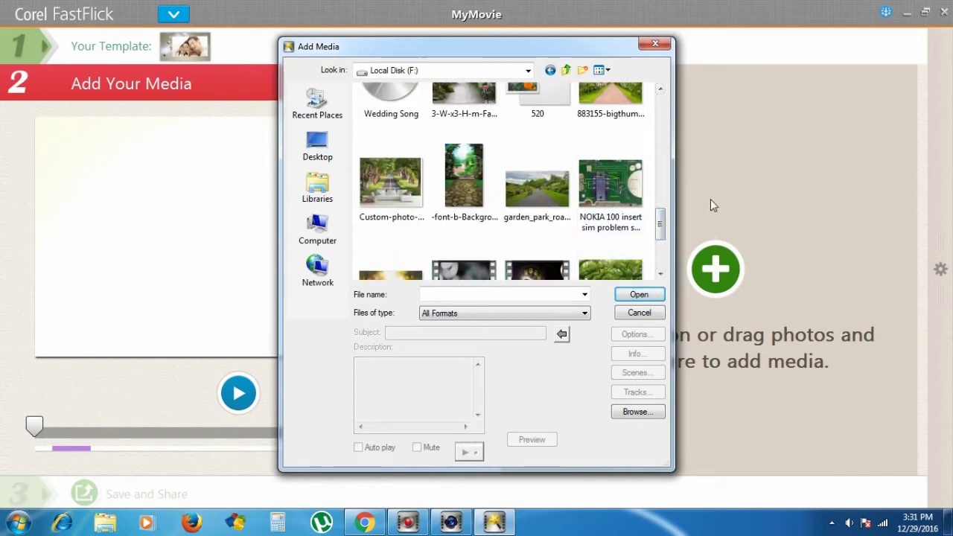
pyautogui.moveTo(659, 222); pyautogui.dragTo(647, 194)
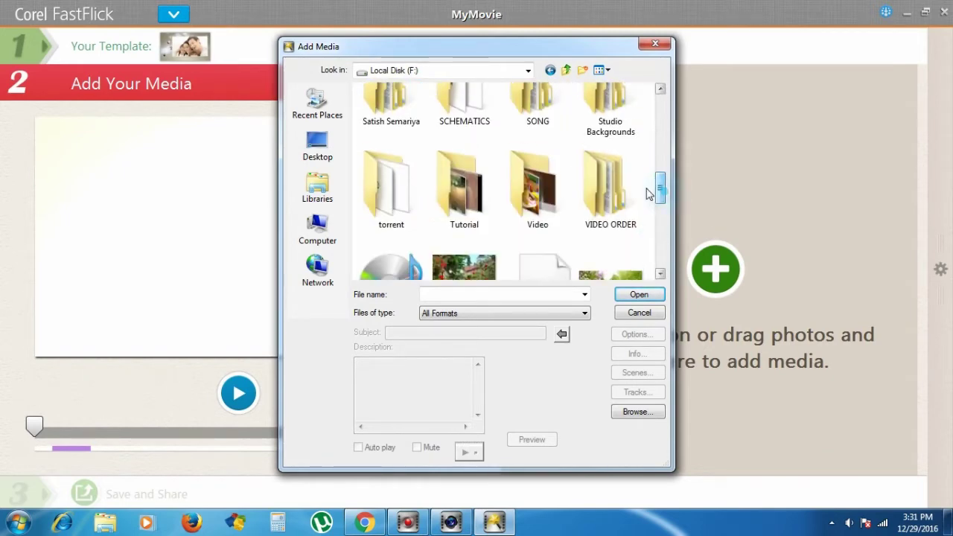
pyautogui.doubleClick(609, 190)
pyautogui.doubleClick(367, 104)
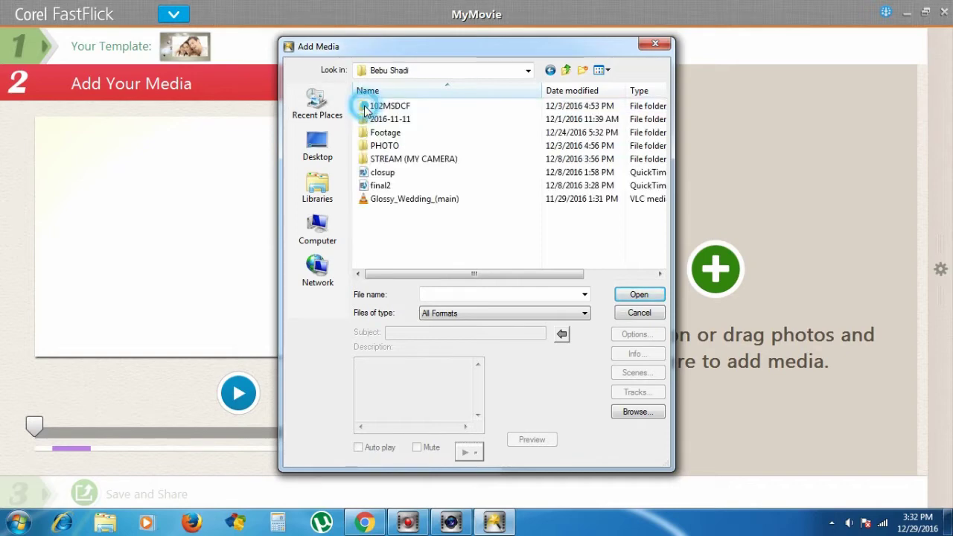
# - Check the contents of the 102MSDCF and 2016-11-11 folders for suitable pictures
pyautogui.doubleClick(394, 110)
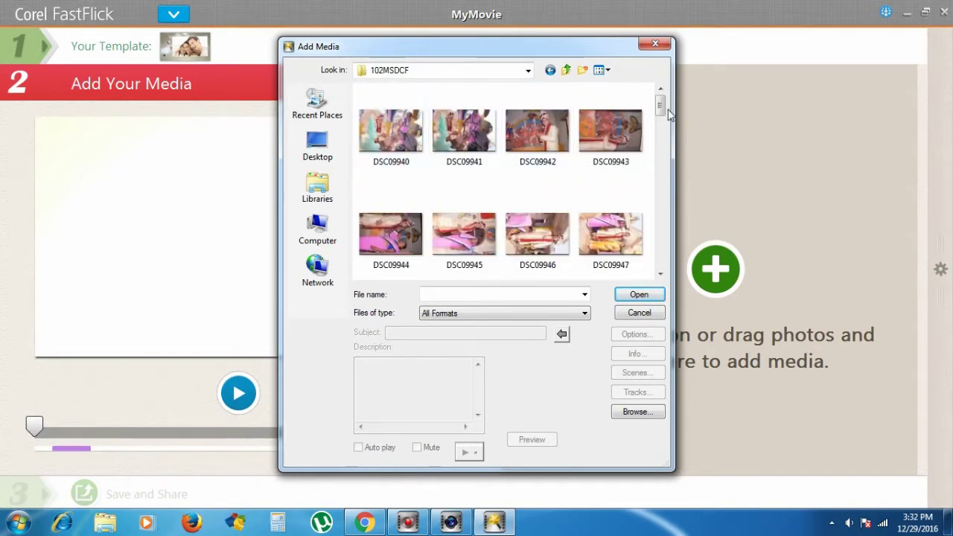
pyautogui.click(549, 70)
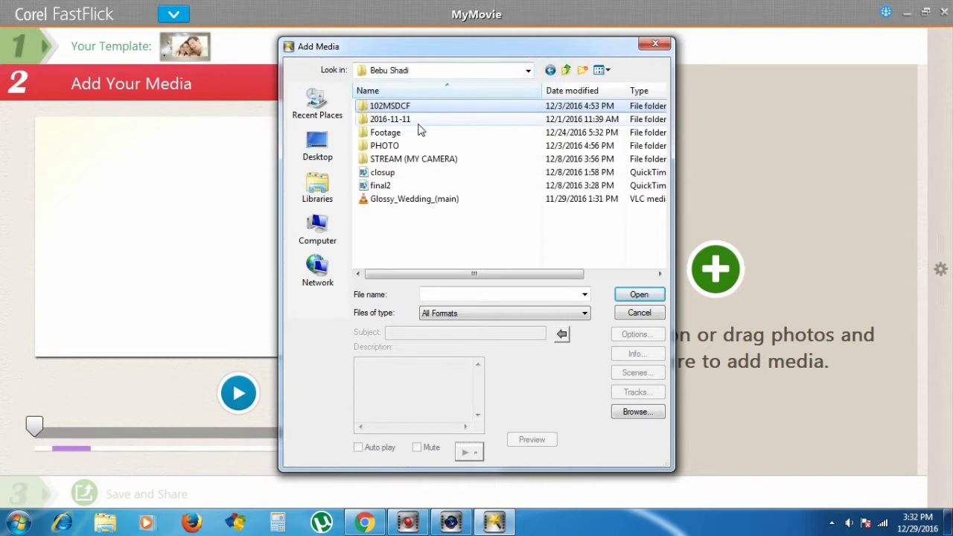
pyautogui.doubleClick(406, 119)
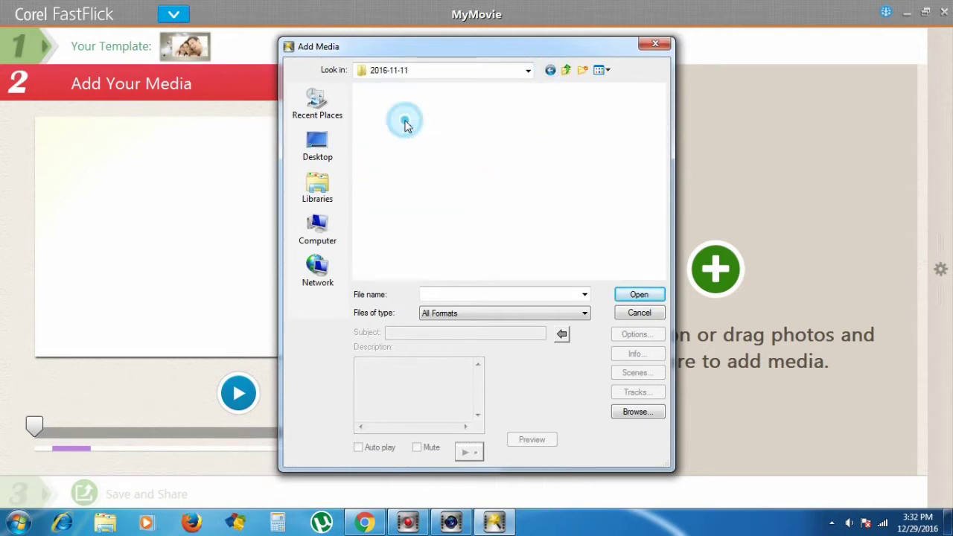
pyautogui.click(549, 70)
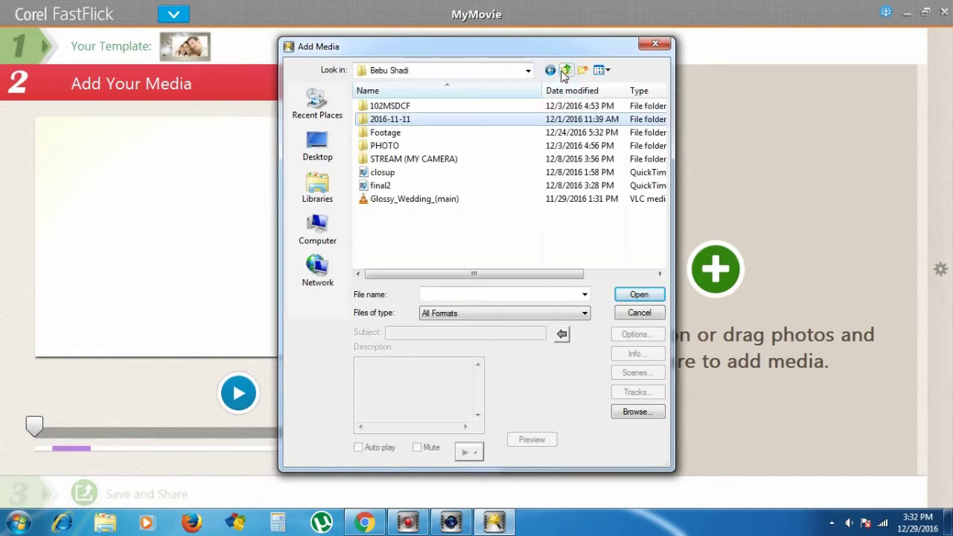
# - Open the PHOTO folder and look through the pictures in its 103MSDCF subfolder
pyautogui.doubleClick(393, 145)
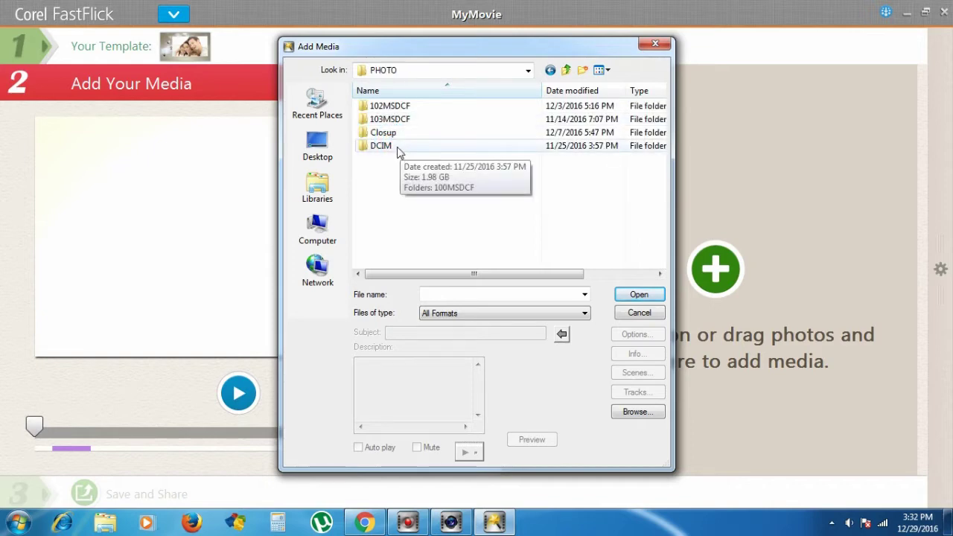
pyautogui.doubleClick(401, 119)
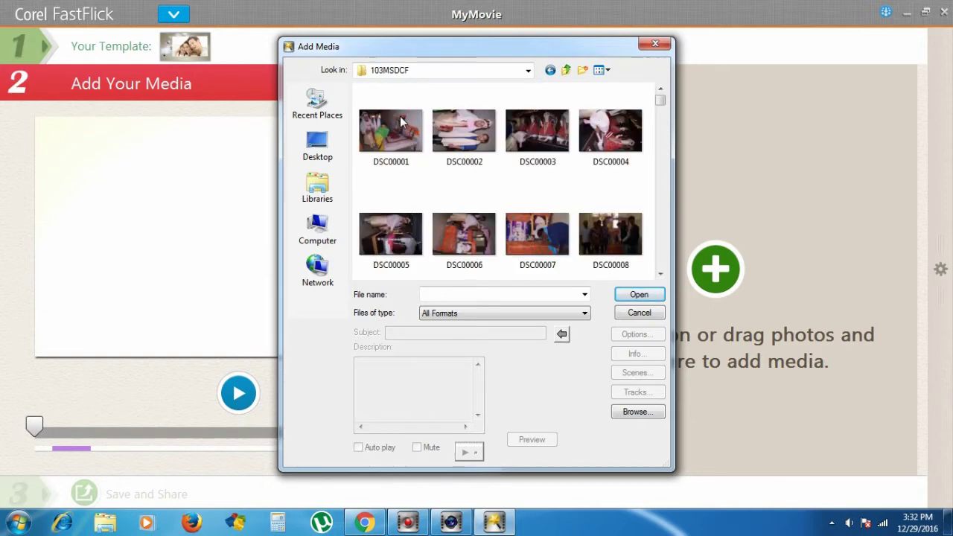
pyautogui.scroll(-9, 556, 179)
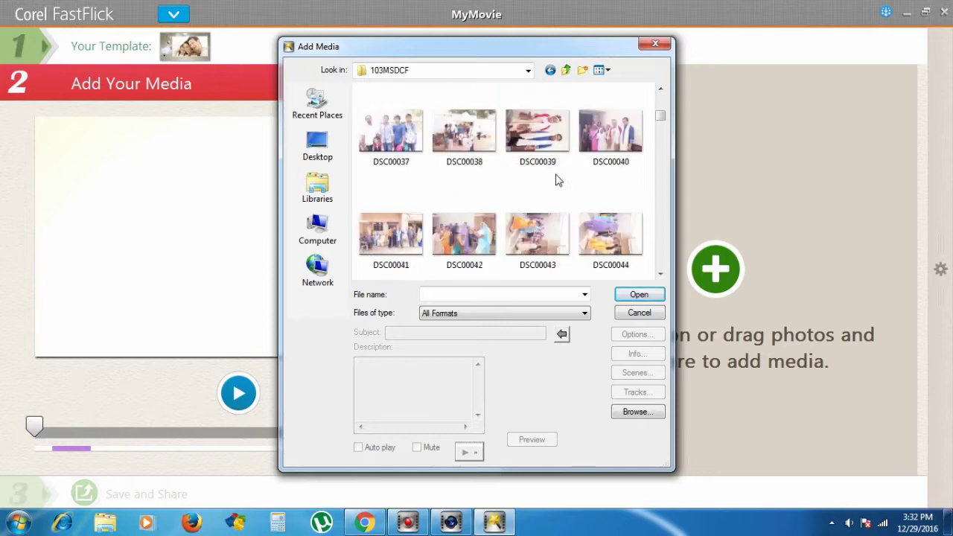
pyautogui.scroll(-3, 558, 179)
pyautogui.scroll(11, 558, 179)
pyautogui.click(566, 70)
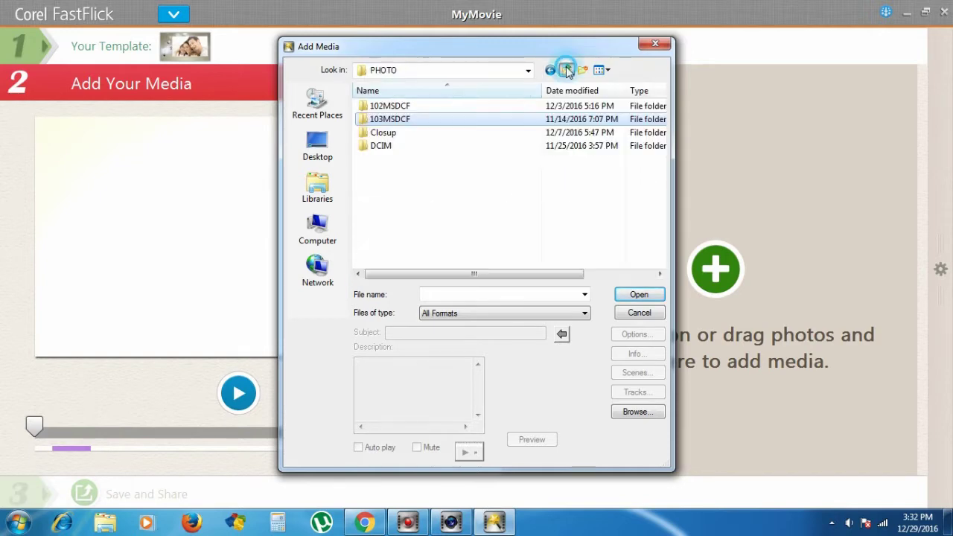
# - Open the 100MSDCF folder inside DCIM and look through its photos
pyautogui.doubleClick(376, 144)
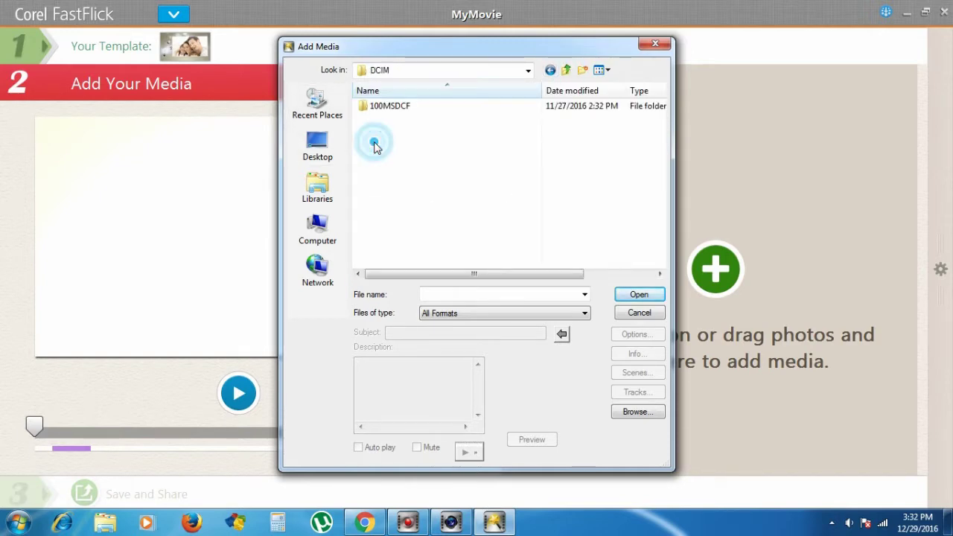
pyautogui.doubleClick(390, 108)
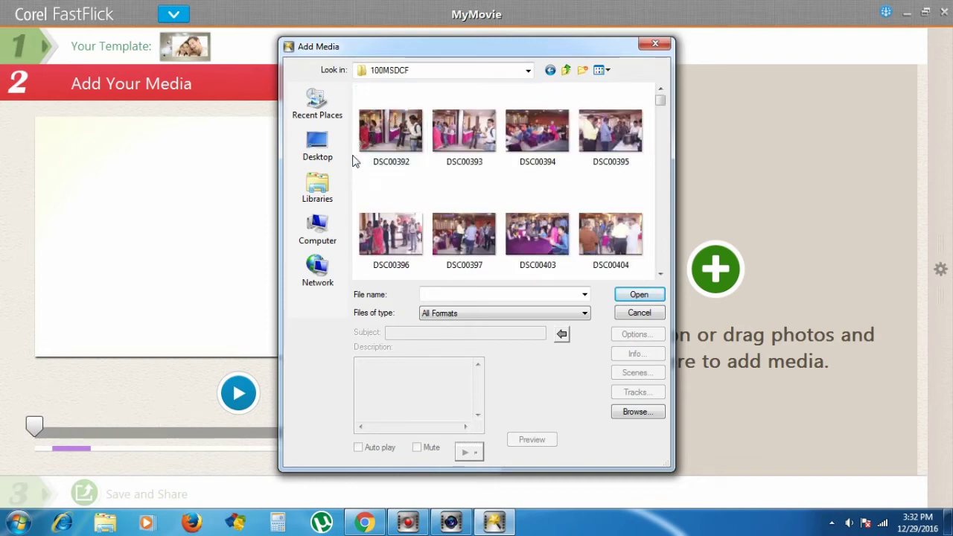
pyautogui.scroll(-6, 506, 216)
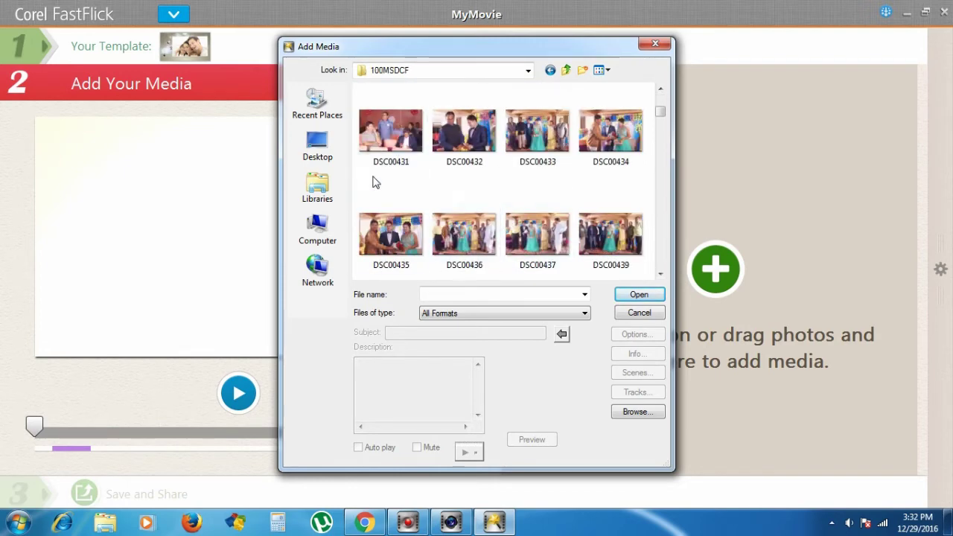
pyautogui.moveTo(372, 182); pyautogui.dragTo(641, 289)
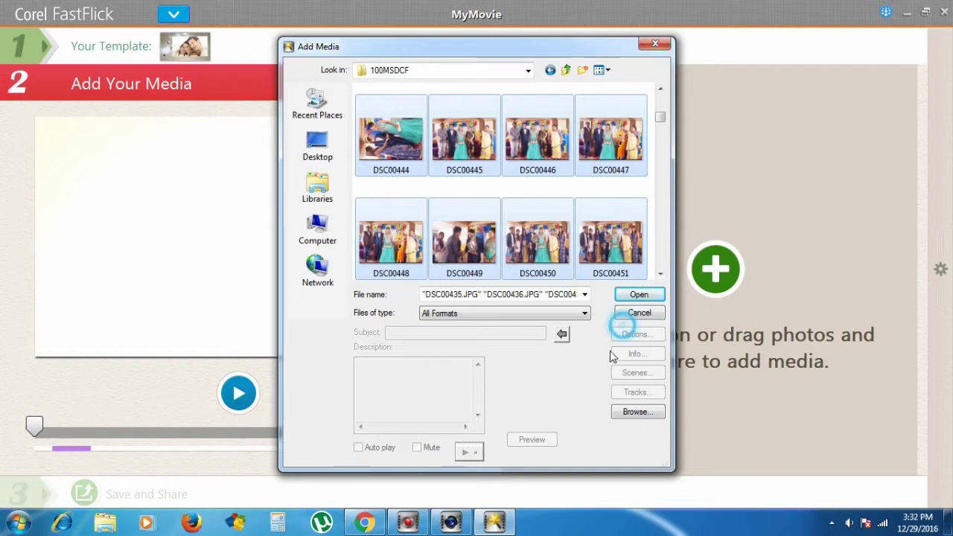
pyautogui.click(650, 114)
pyautogui.moveTo(651, 117); pyautogui.dragTo(546, 171)
# - Select 200 consecutive photos starting with DSC00418.JPG and add them to the movie
pyautogui.moveTo(660, 115)
pyautogui.mouseDown()
pyautogui.moveTo(662, 89)
pyautogui.moveTo(662, 107)
pyautogui.mouseUp()
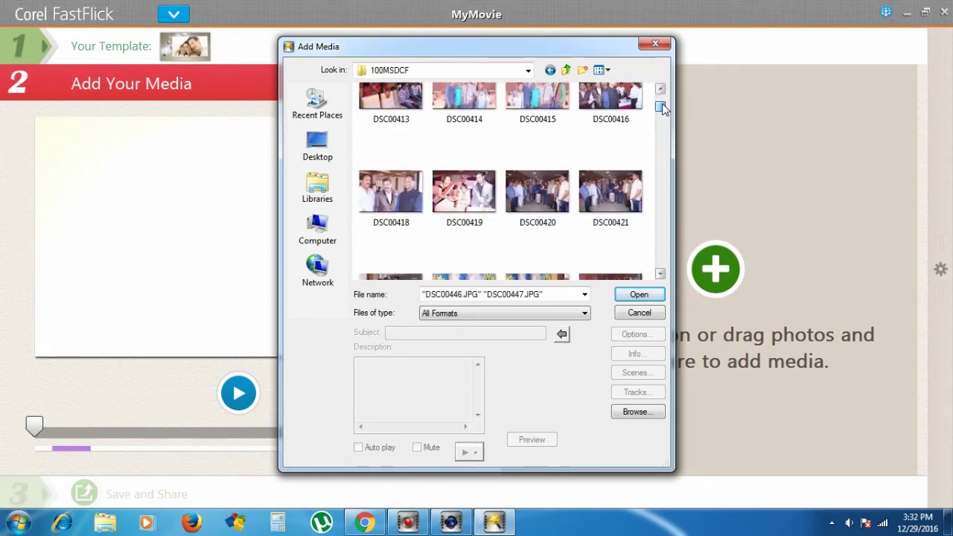
pyautogui.click(358, 148)
pyautogui.moveTo(362, 159); pyautogui.dragTo(632, 250)
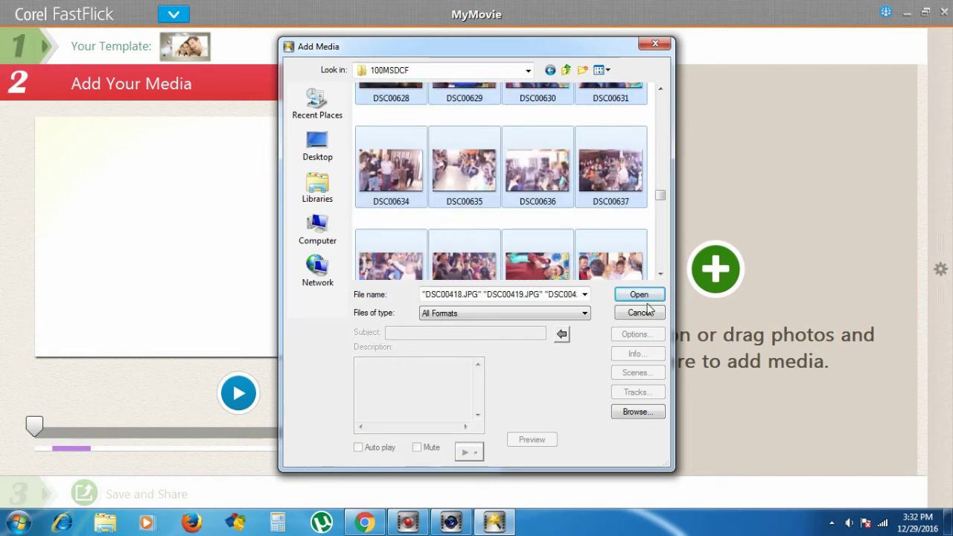
pyautogui.click(639, 295)
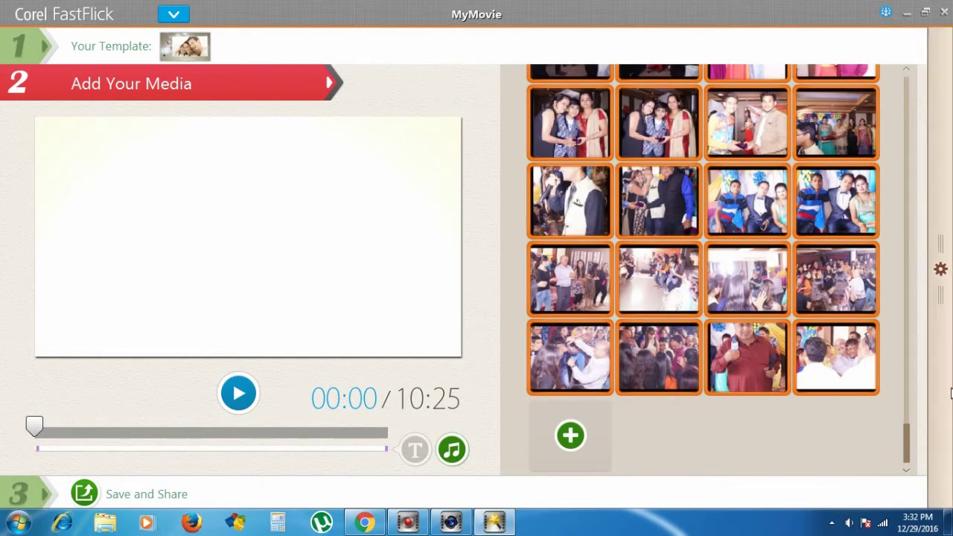
# - Proceed to the save and share stage and send the movie to VideoStudio for further editing
pyautogui.moveTo(907, 456); pyautogui.dragTo(862, 91)
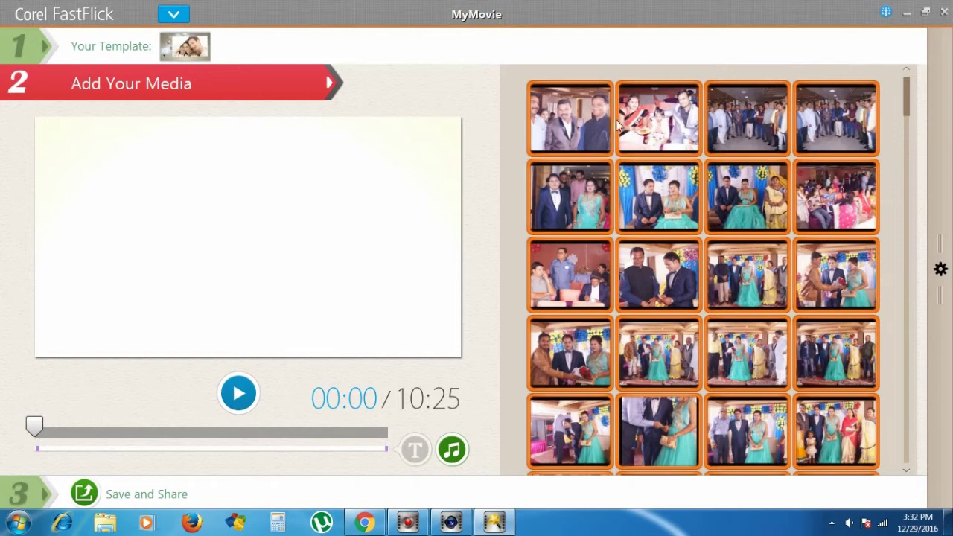
pyautogui.click(84, 493)
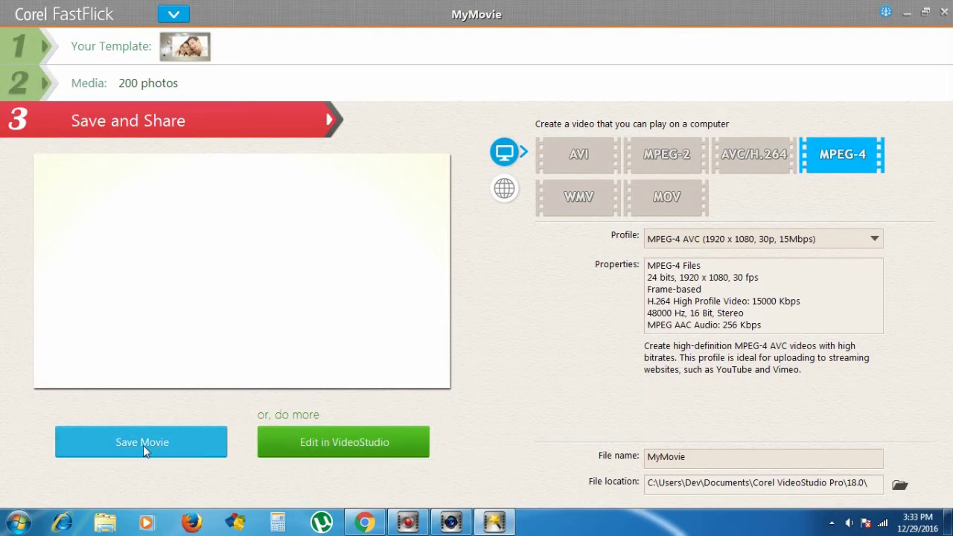
pyautogui.click(329, 438)
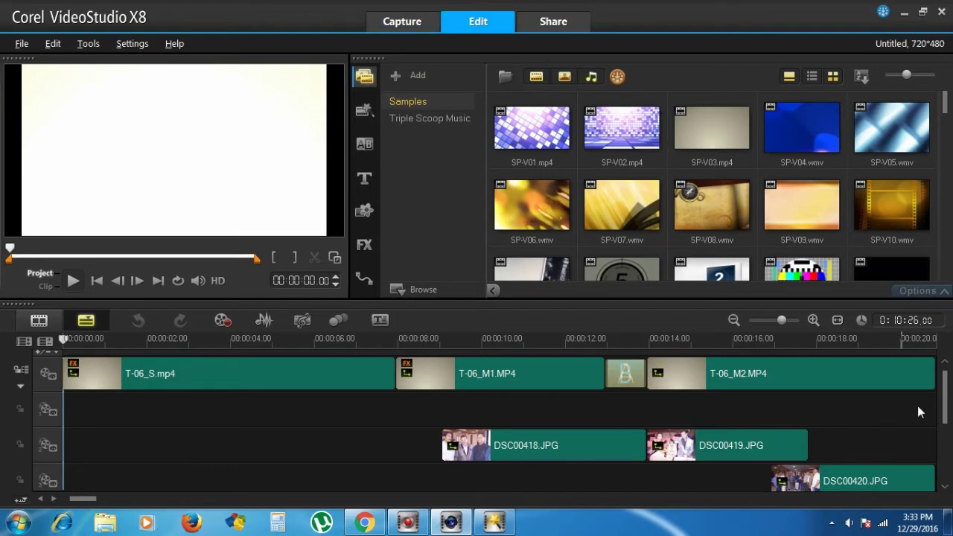
# - Preview the opening T-06_S.mp4 clip and look over the lower tracks of the timeline
pyautogui.moveTo(944, 378); pyautogui.dragTo(946, 400)
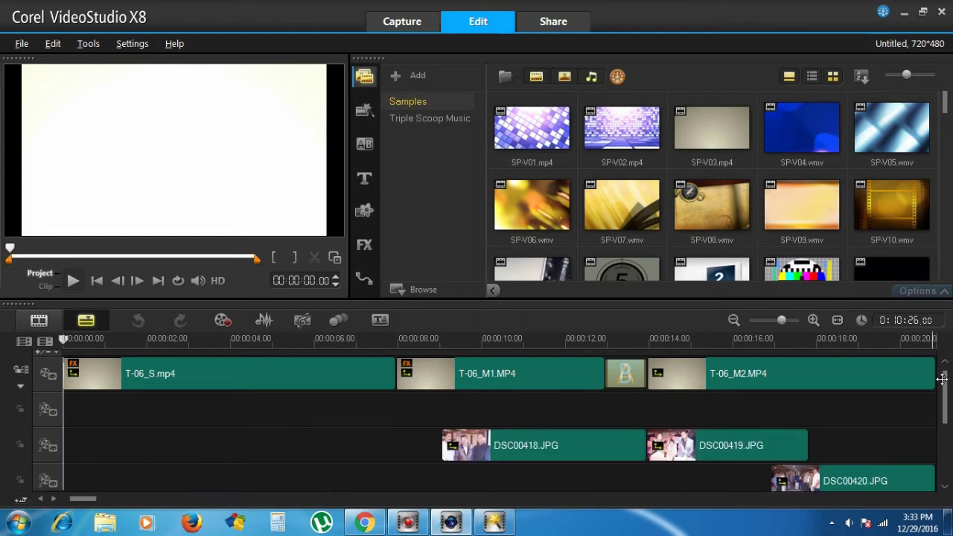
pyautogui.click(73, 281)
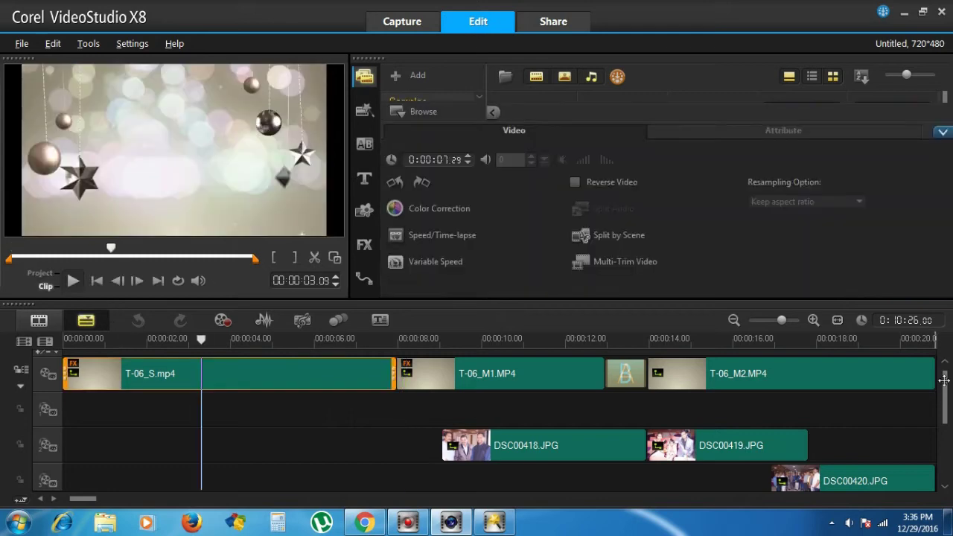
pyautogui.moveTo(943, 380); pyautogui.dragTo(946, 434)
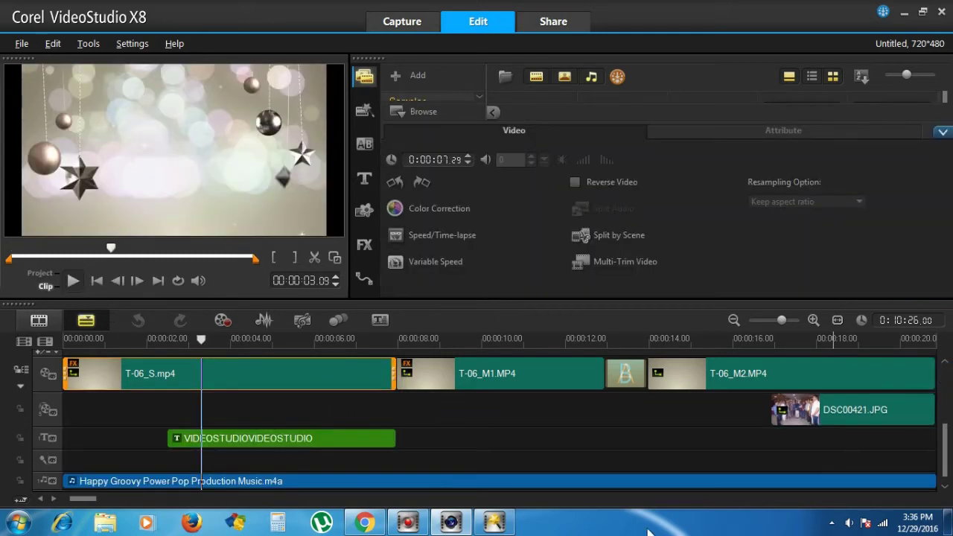
# - Replace the opening title's VIDEOSTUDIO placeholder text with the family's surname followed by "Family", accepting the override of its motion settings
pyautogui.doubleClick(217, 439)
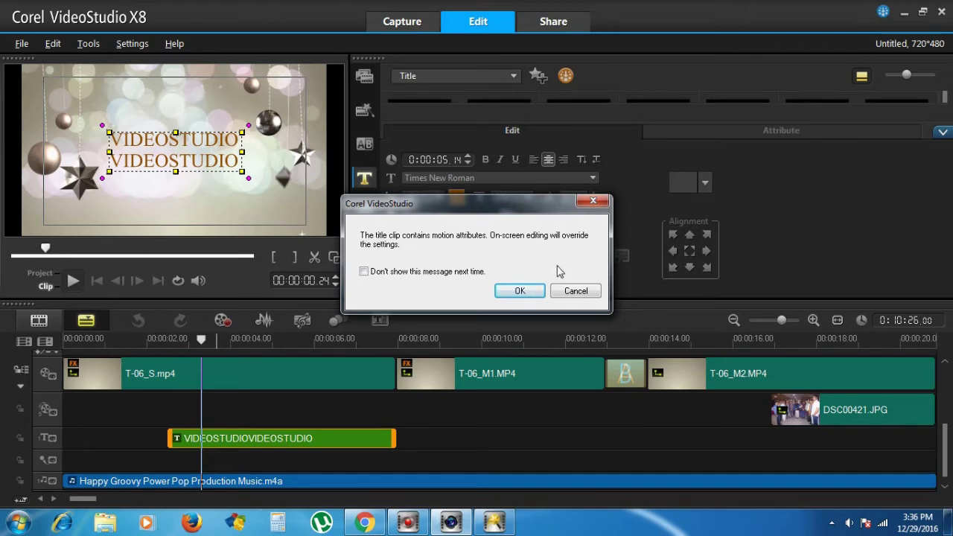
pyautogui.click(519, 291)
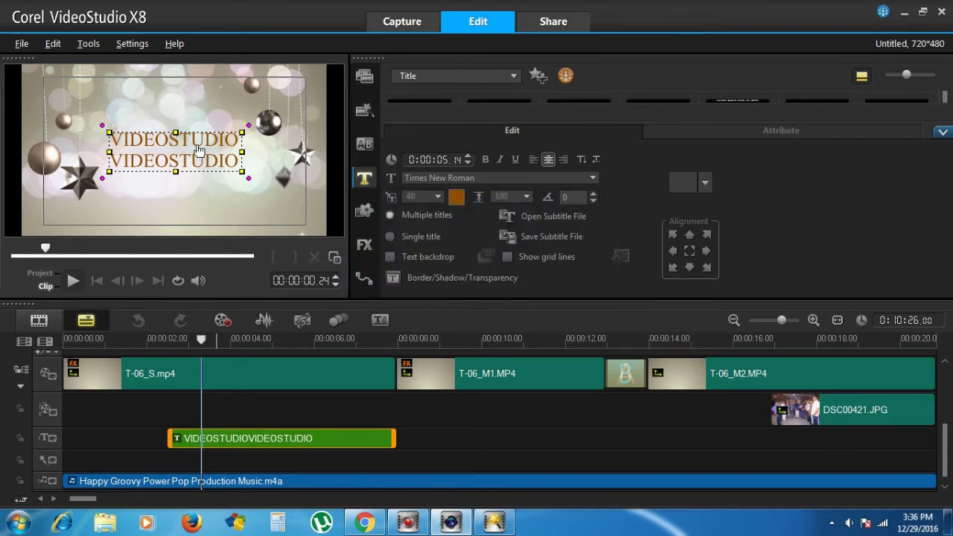
pyautogui.click(198, 148)
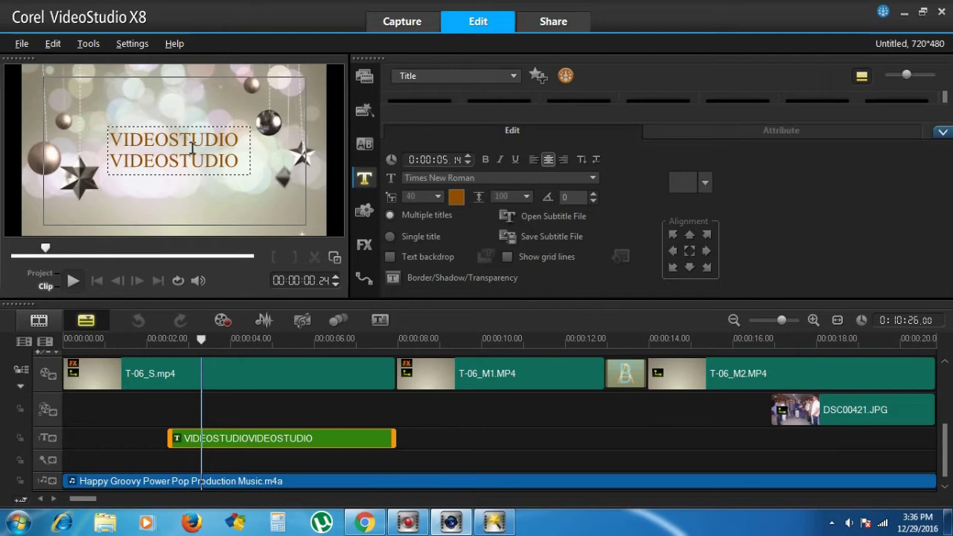
pyautogui.hotkey('ctrl', 'a')
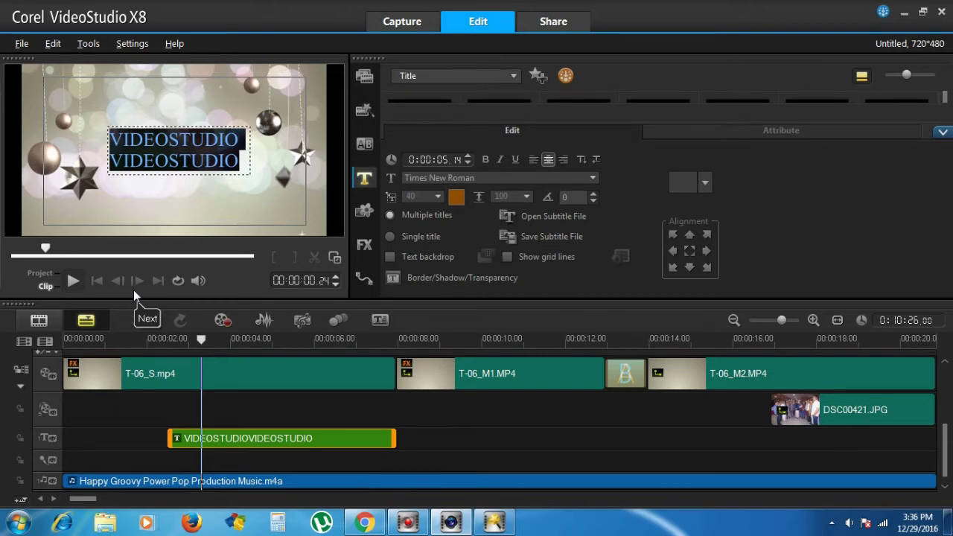
pyautogui.write('Chh')
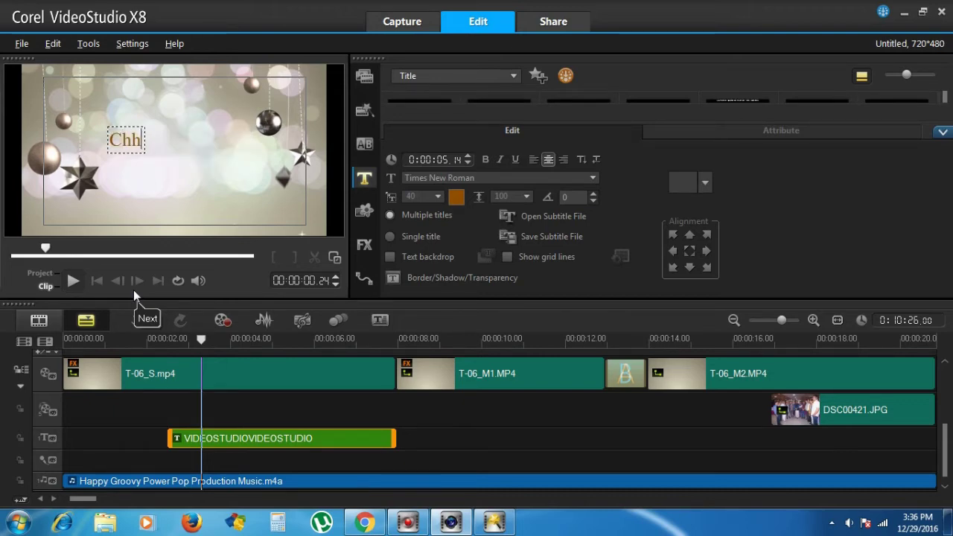
pyautogui.write('eti')
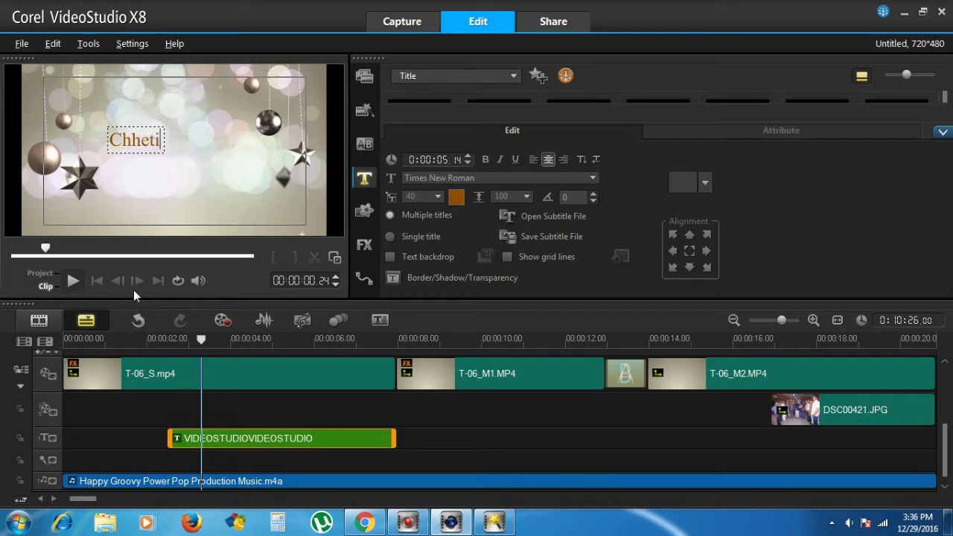
pyautogui.write('ja')
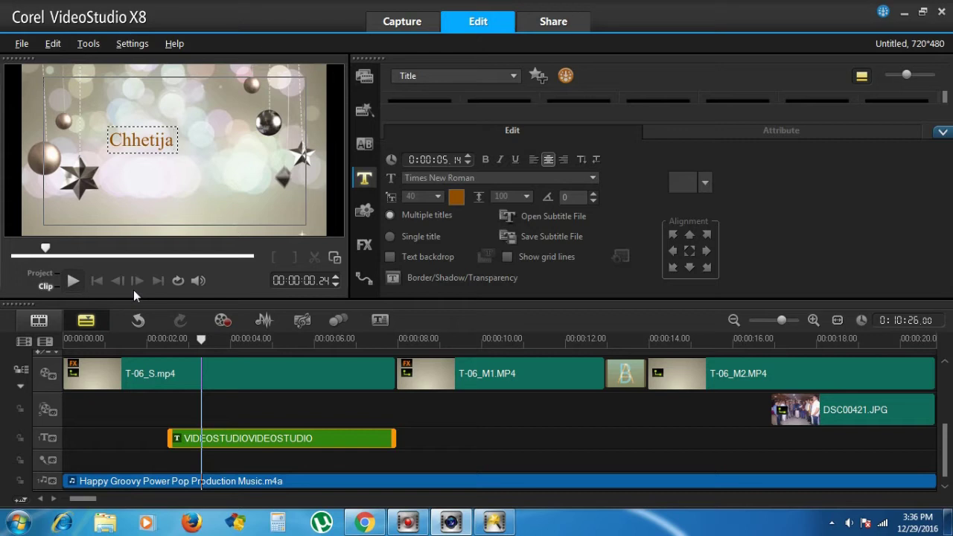
pyautogui.write(' f')
pyautogui.press('BackSpace')
pyautogui.write('Family')
pyautogui.press('Return')
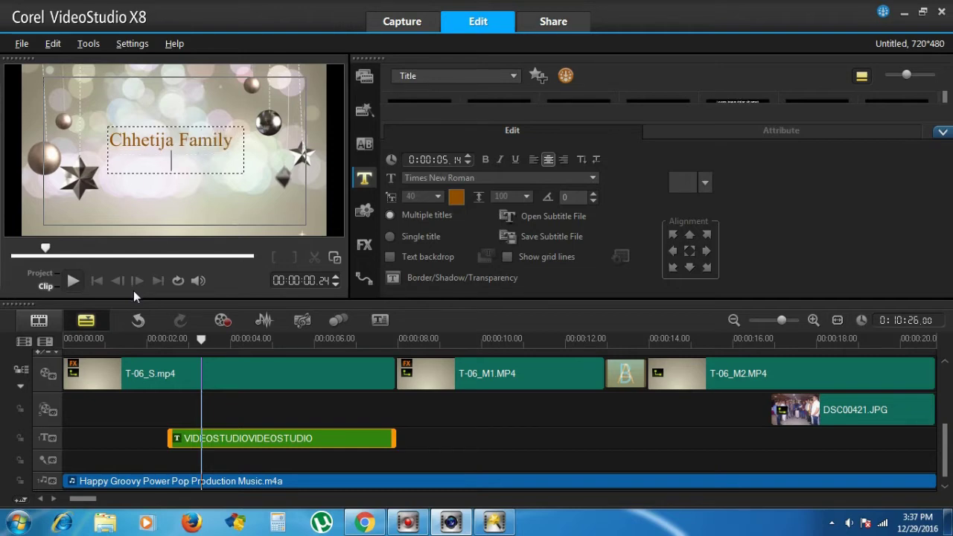
# - Add "Celebrating" as the second line of the opening title and finish the text edit
pyautogui.write('Cele')
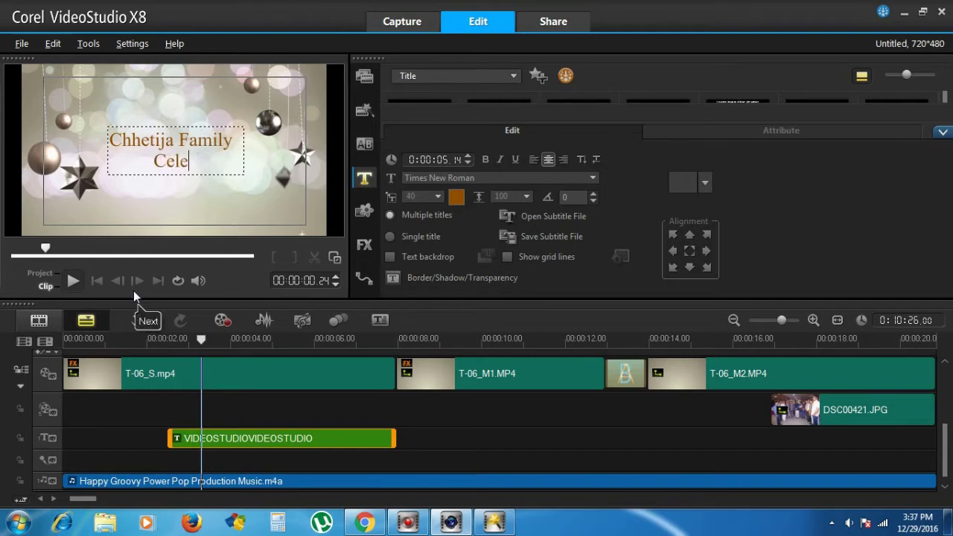
pyautogui.write('brat')
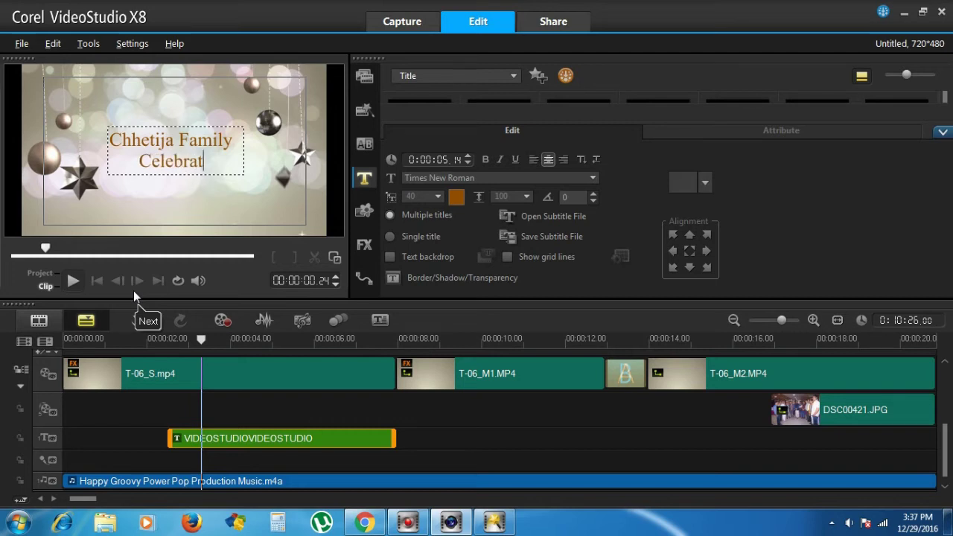
pyautogui.write('ing')
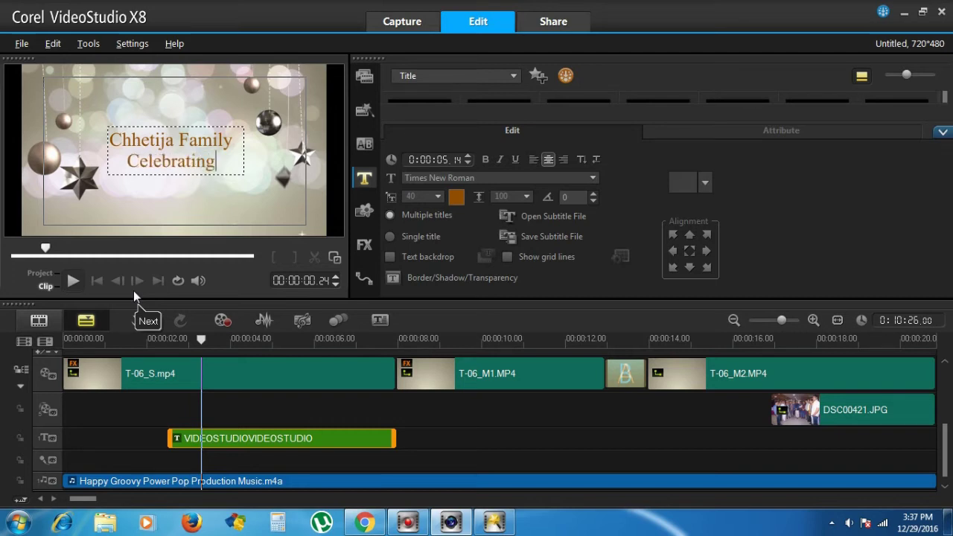
pyautogui.click(175, 204)
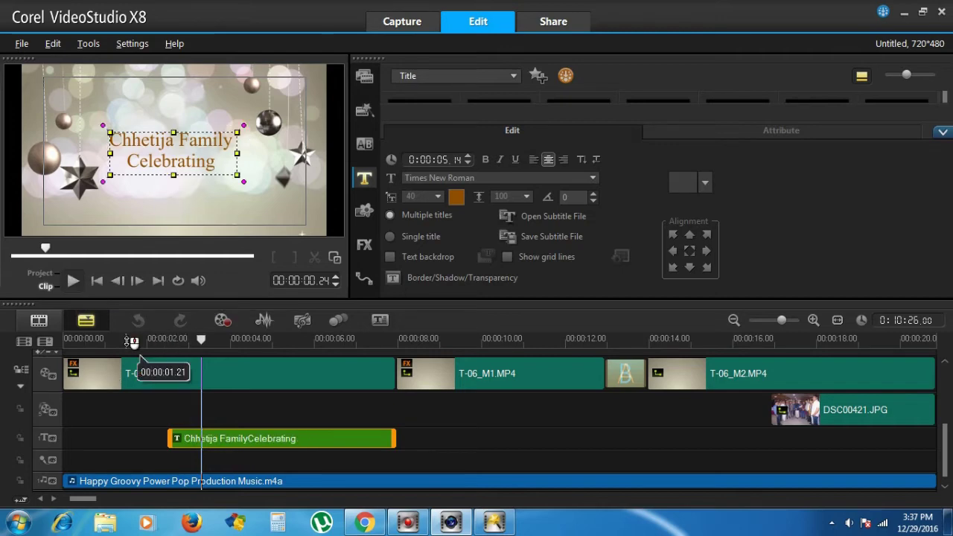
# - Play the project from near its start to preview the new title and the photo slides
pyautogui.click(134, 369)
pyautogui.scroll(3, 944, 422)
pyautogui.moveTo(945, 422); pyautogui.dragTo(945, 399)
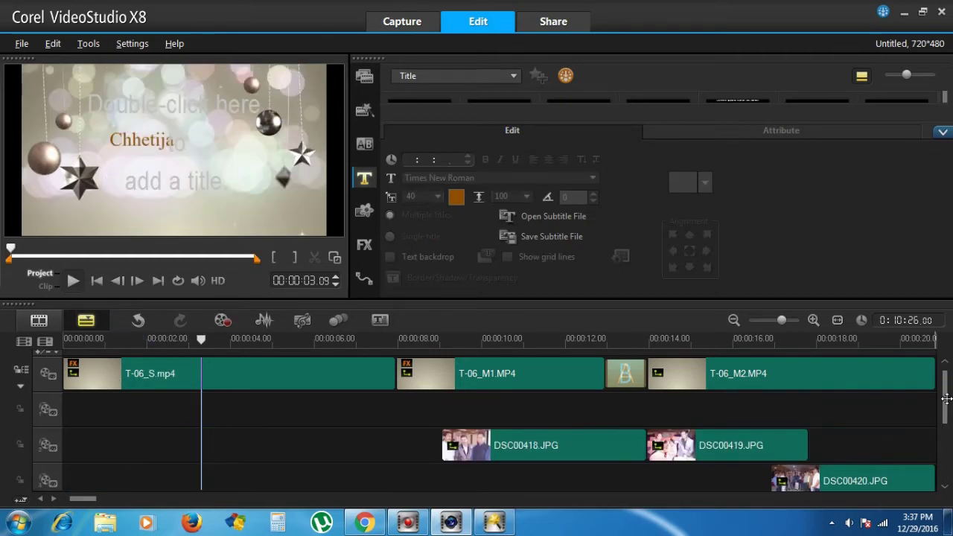
pyautogui.click(164, 376)
pyautogui.click(77, 340)
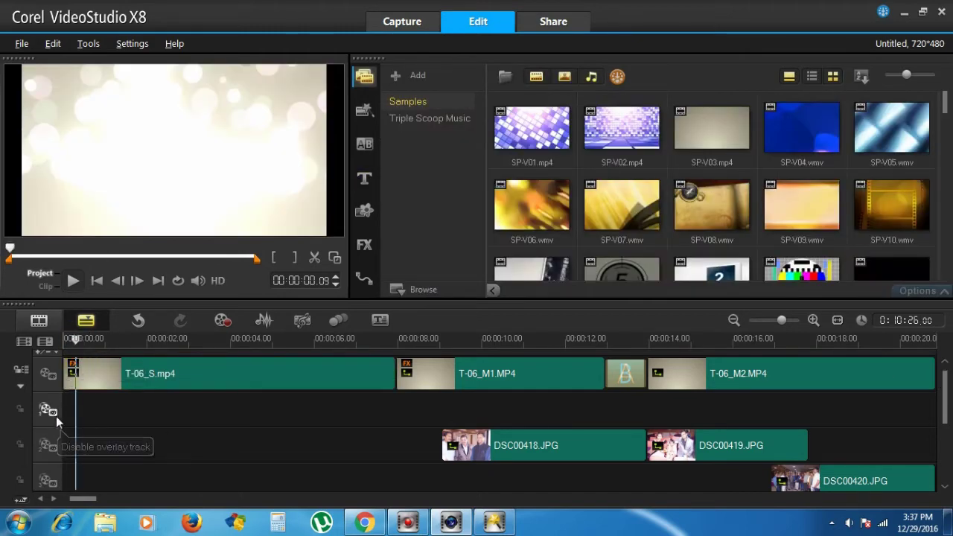
pyautogui.press('space')
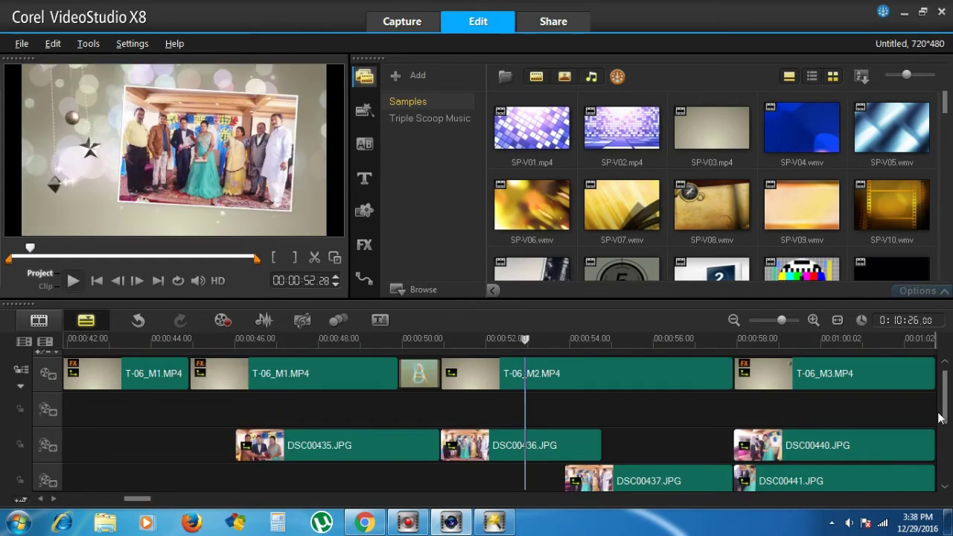
# - Delete the first three Happy Groovy Power Pop Production Music.m4a clips from the start of the music track
pyautogui.scroll(-2, 942, 380)
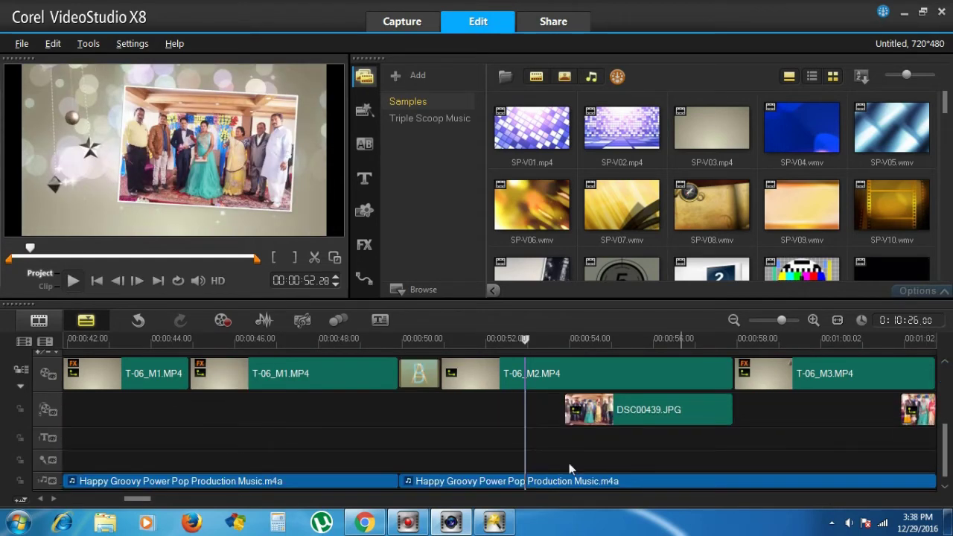
pyautogui.moveTo(123, 498); pyautogui.dragTo(69, 500)
pyautogui.click(96, 480)
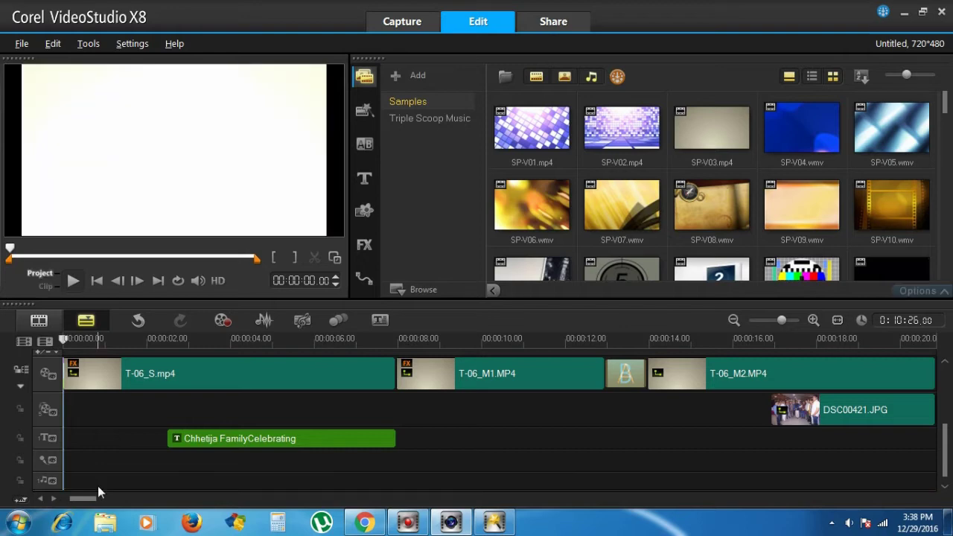
pyautogui.moveTo(83, 498); pyautogui.dragTo(148, 499)
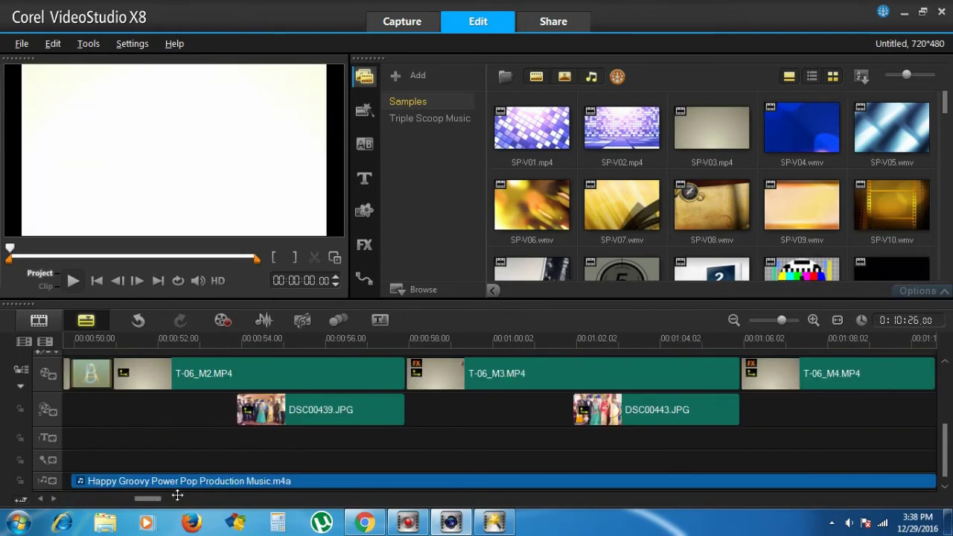
pyautogui.click(179, 484)
pyautogui.press('Delete')
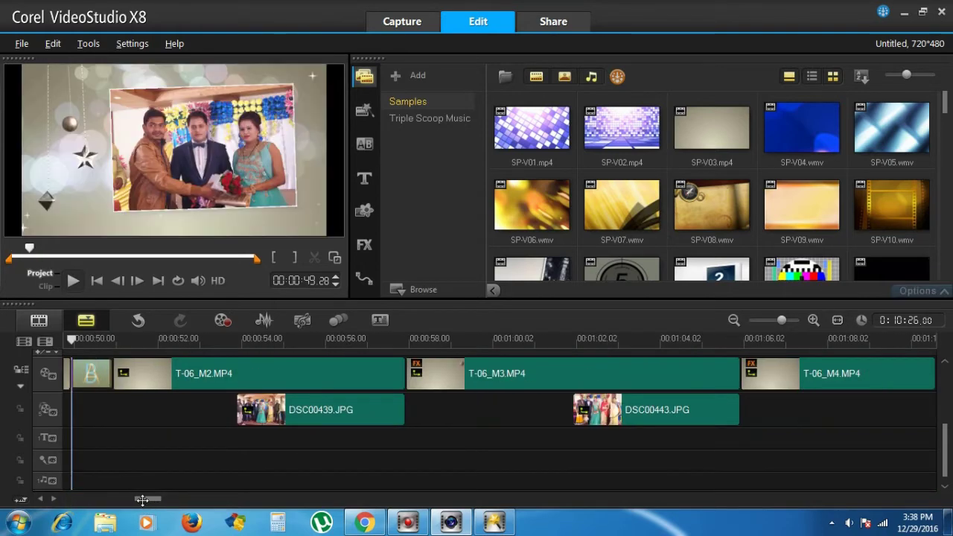
pyautogui.moveTo(145, 499); pyautogui.dragTo(207, 500)
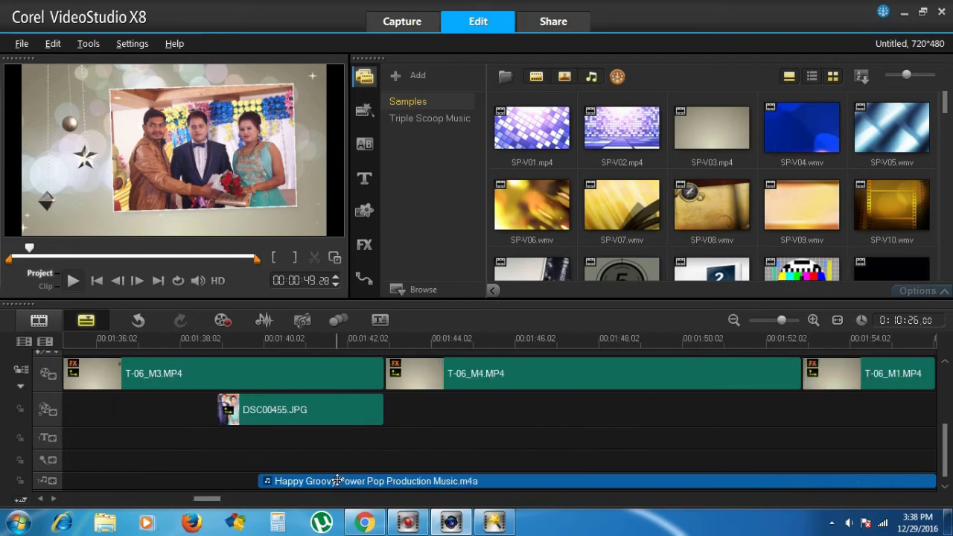
pyautogui.click(337, 480)
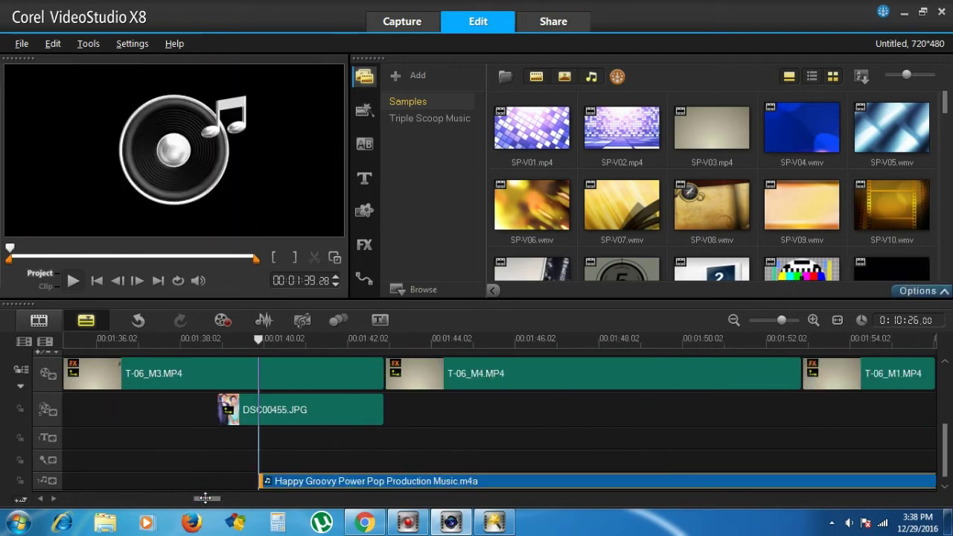
pyautogui.press('Delete')
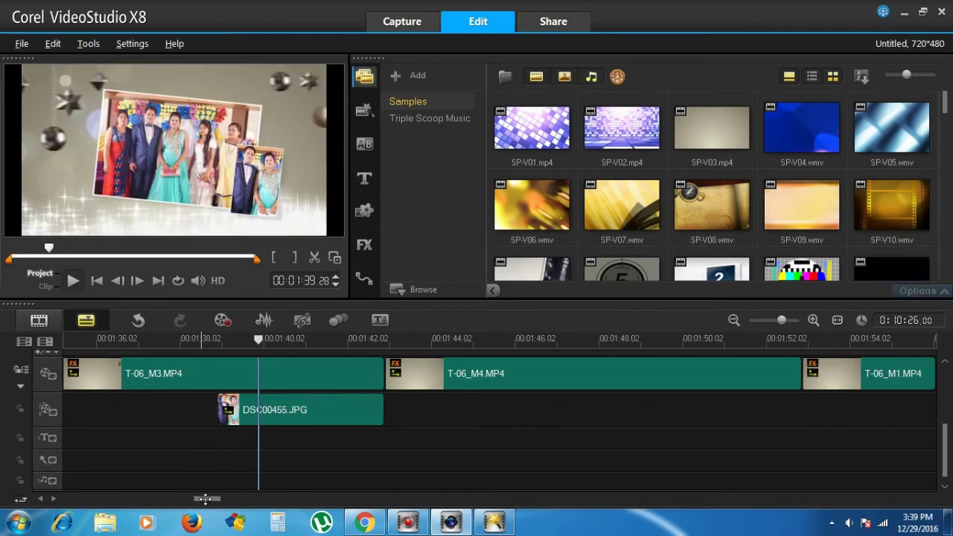
# - Delete the next four Happy Groovy Power Pop Production Music.m4a clips, starting with the one at about 2:30
pyautogui.moveTo(205, 499); pyautogui.dragTo(271, 500)
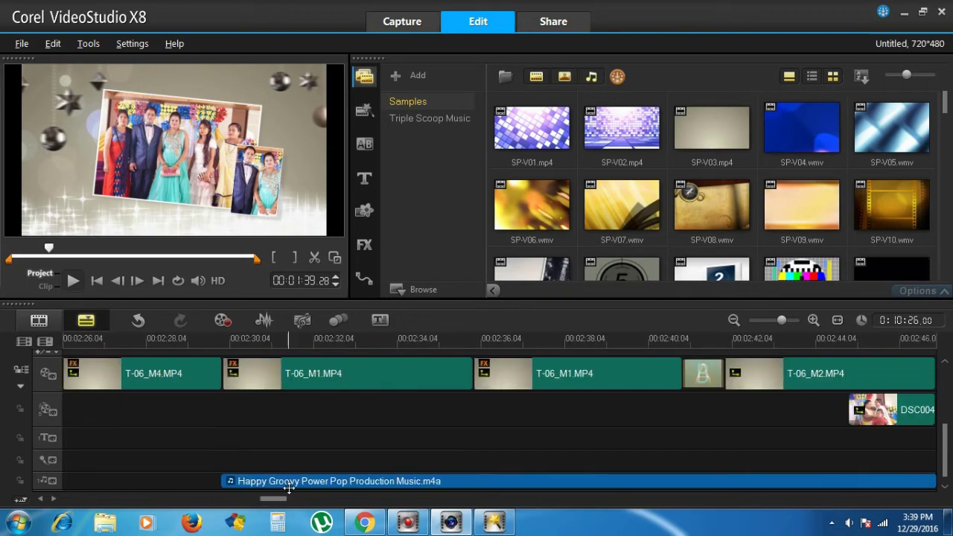
pyautogui.click(292, 481)
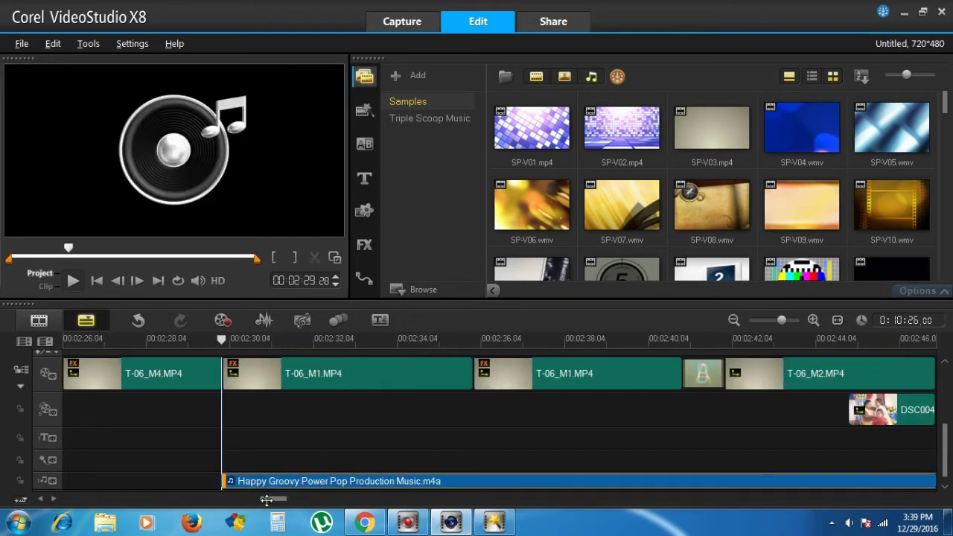
pyautogui.moveTo(266, 500); pyautogui.dragTo(387, 497)
pyautogui.click(345, 481)
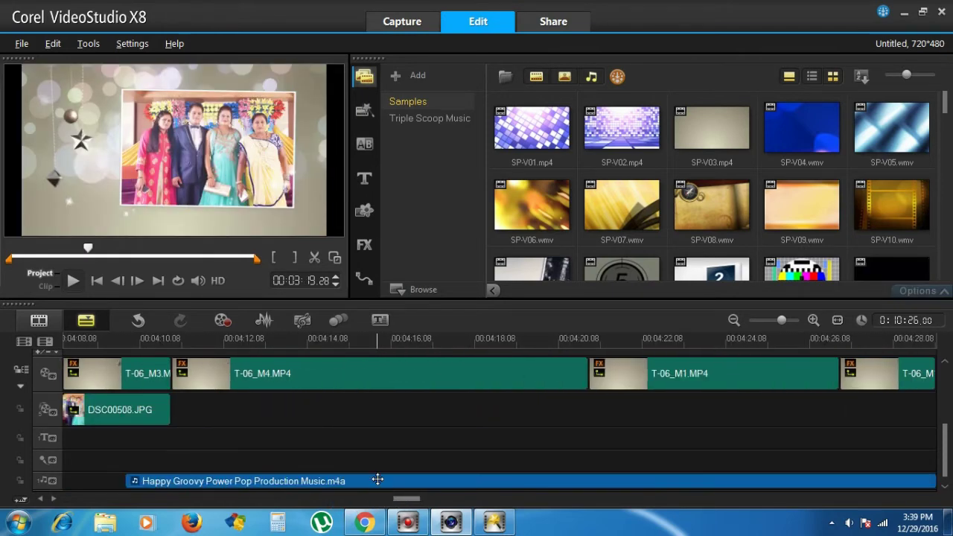
pyautogui.click(377, 480)
pyautogui.rightClick(376, 480)
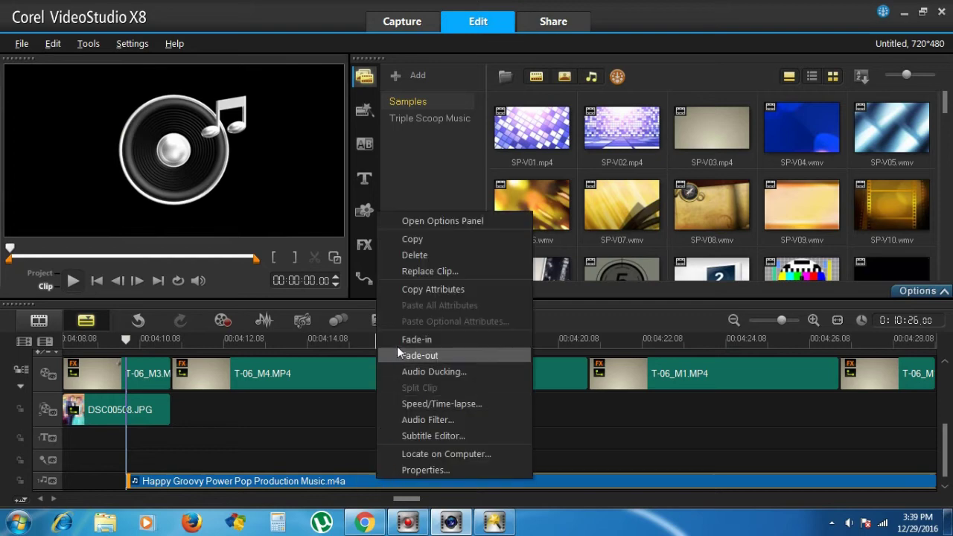
pyautogui.press('Escape')
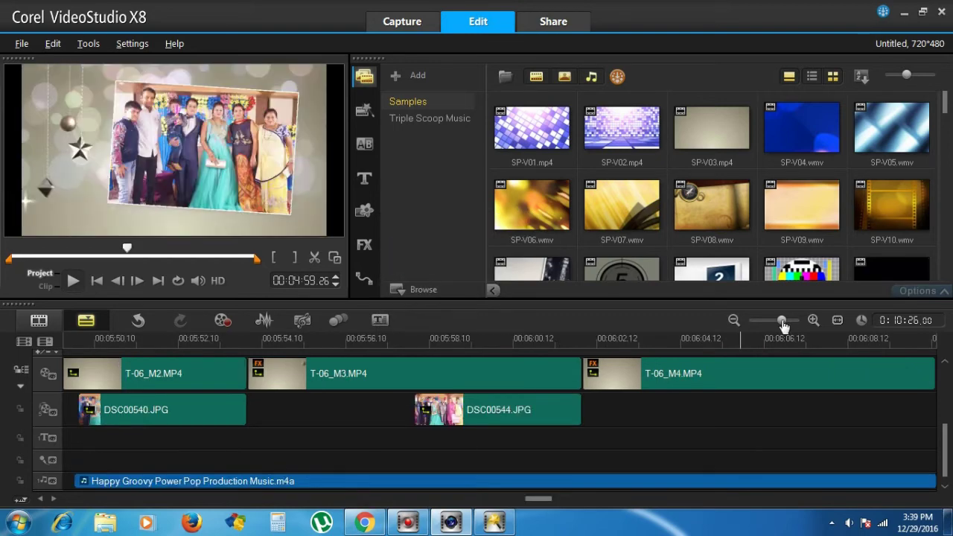
# - Delete all remaining Happy Groovy Power Pop Production Music.m4a clips from the music track, starting with the one at about 5:50
pyautogui.moveTo(783, 325); pyautogui.dragTo(748, 330)
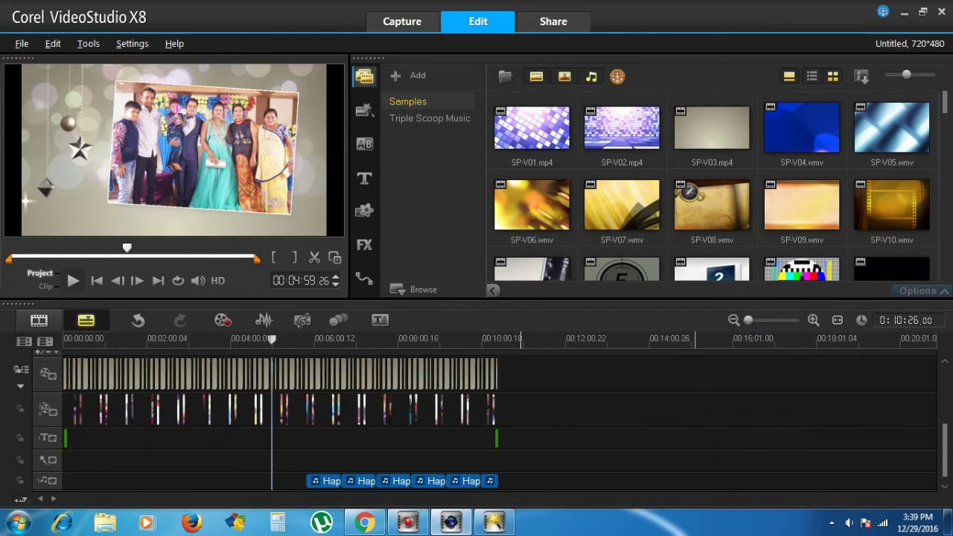
pyautogui.click(511, 486)
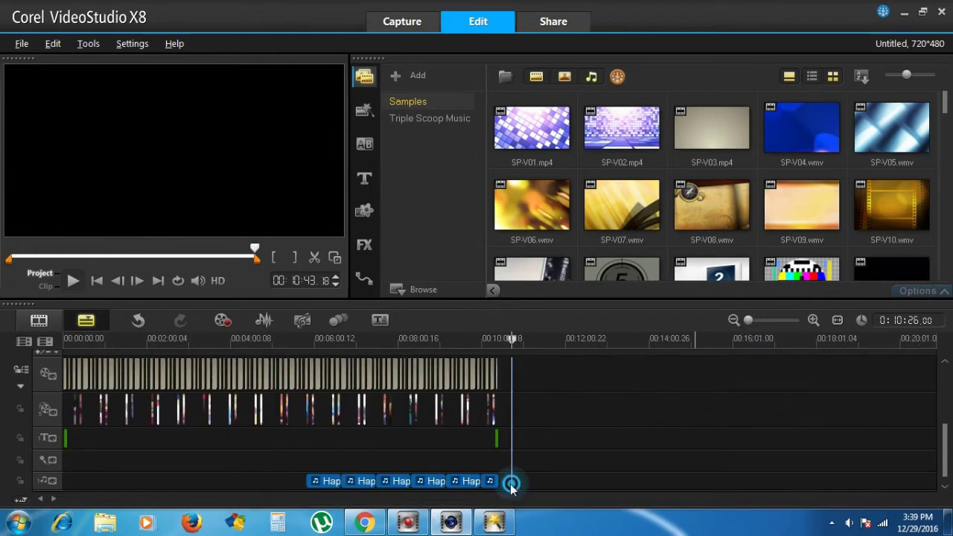
pyautogui.click(290, 482)
pyautogui.click(324, 480)
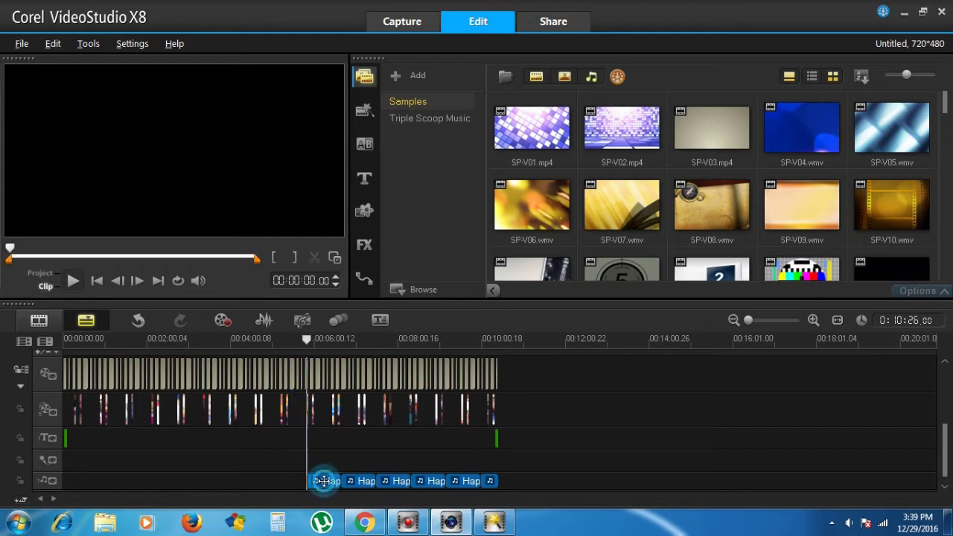
pyautogui.click(487, 481)
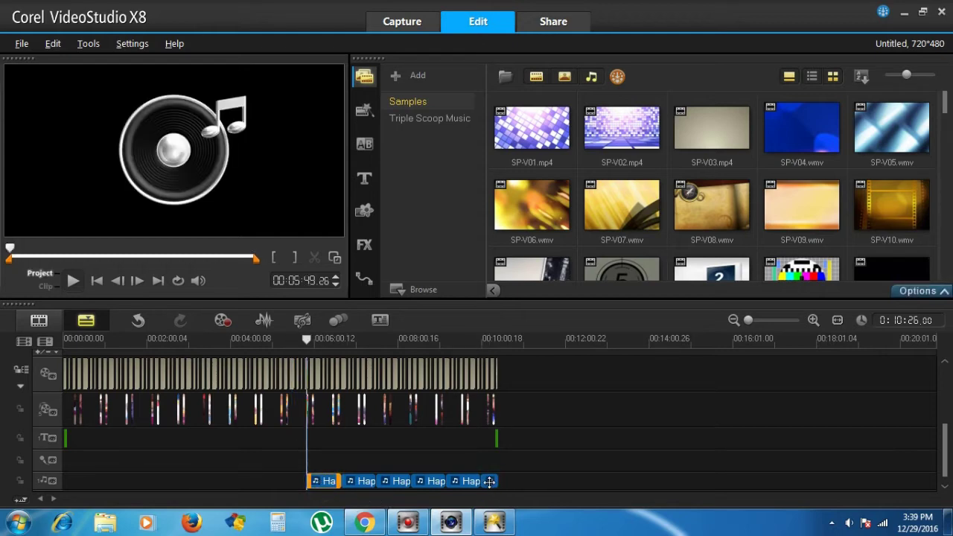
pyautogui.keyDown('shift'); pyautogui.click(489, 481); pyautogui.keyUp('shift')
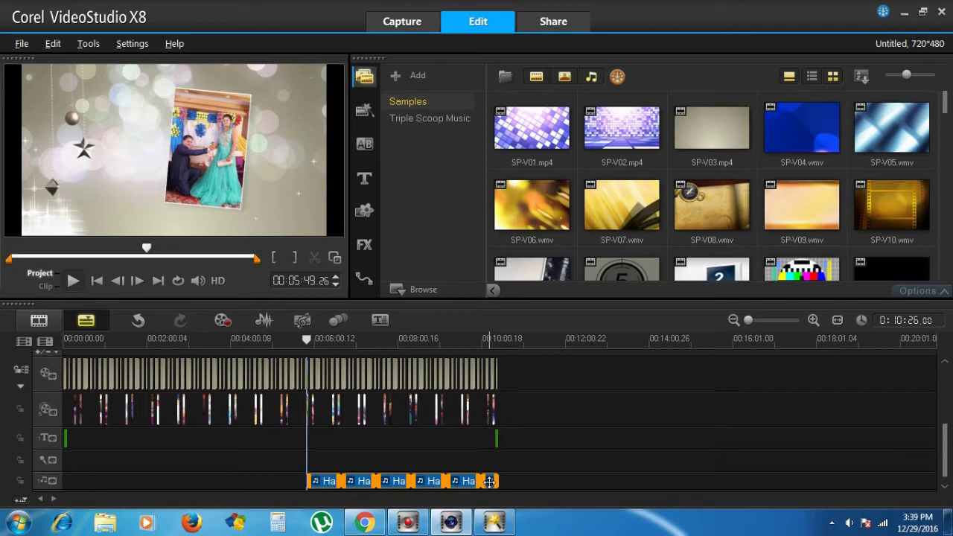
pyautogui.rightClick(489, 481)
pyautogui.click(566, 262)
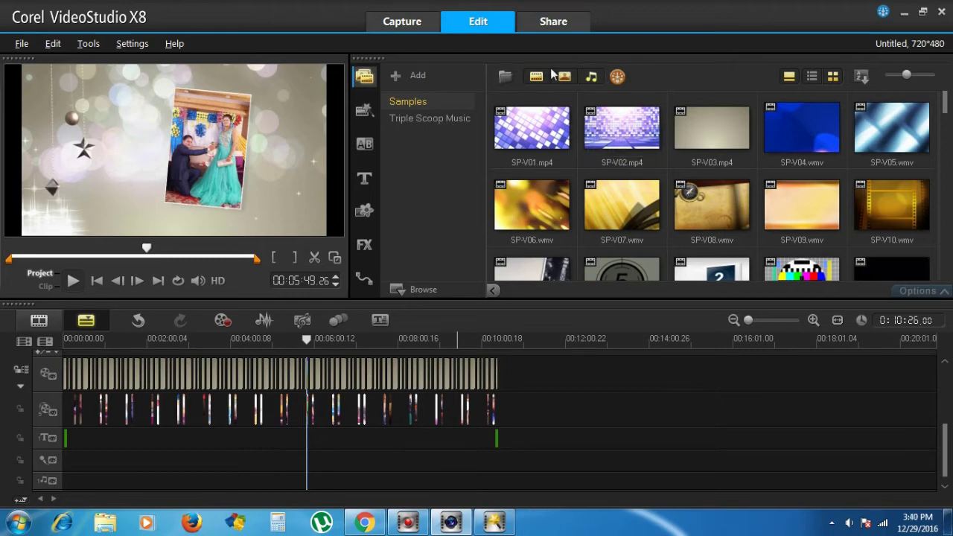
# - Add a new library folder and import "04 - Dil De Diya Hai (Instrumental)" from Wedding Song > Insrumental on drive D into it
pyautogui.click(400, 72)
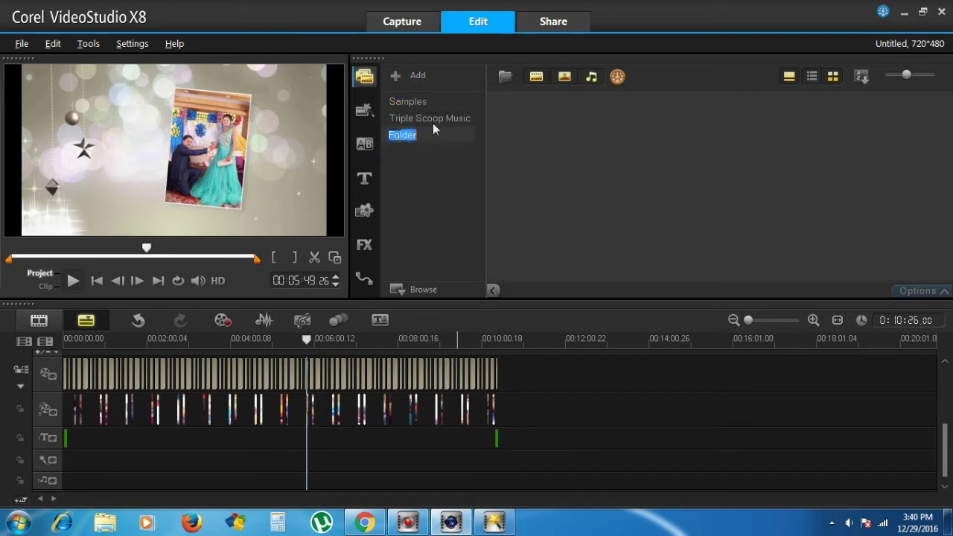
pyautogui.click(505, 76)
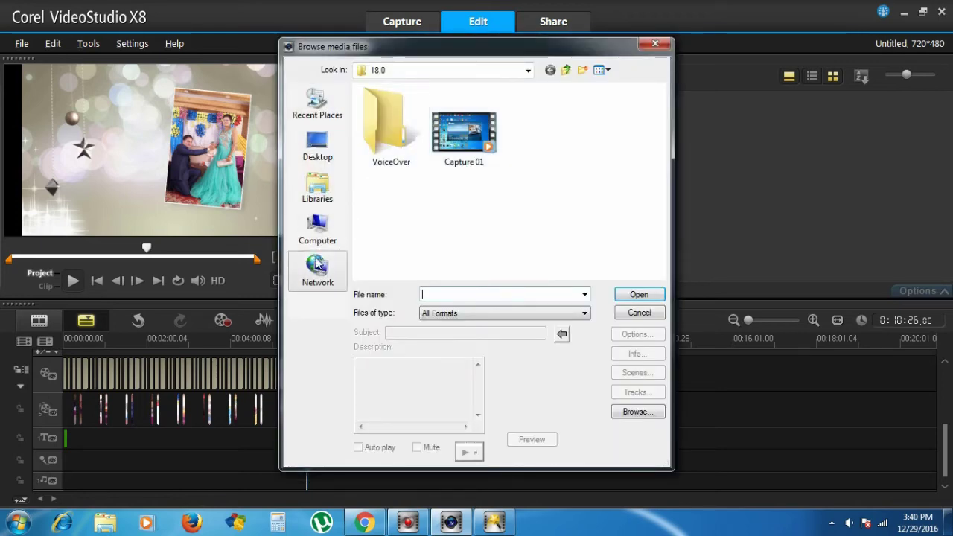
pyautogui.click(317, 227)
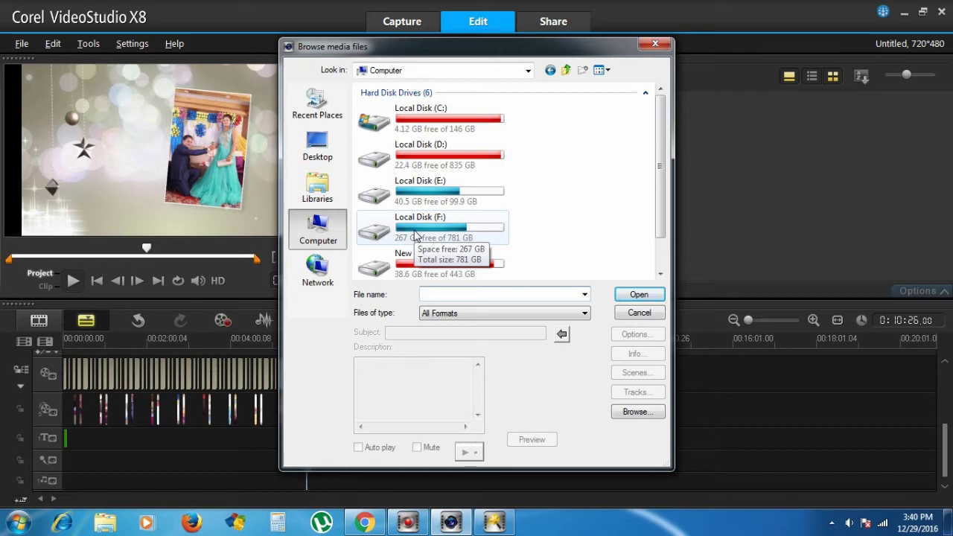
pyautogui.click(415, 231)
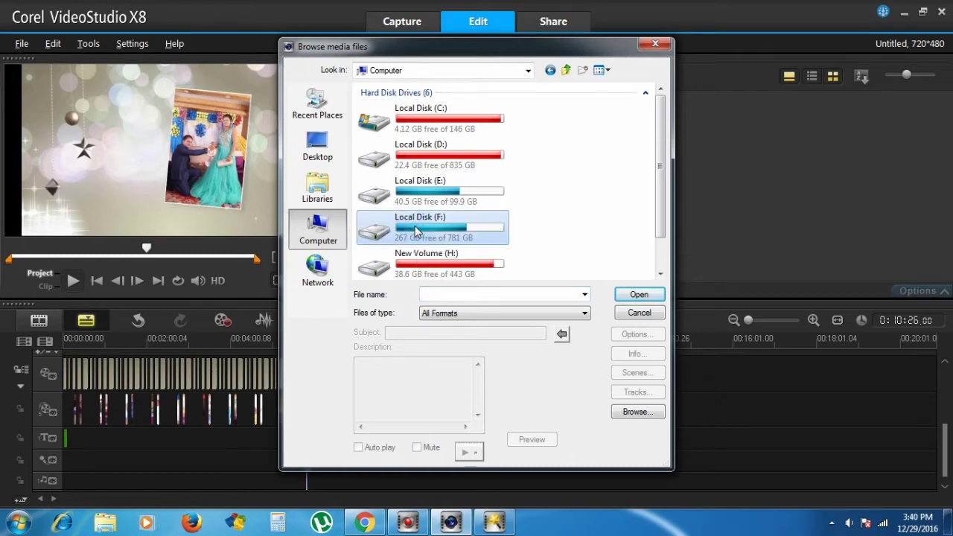
pyautogui.doubleClick(415, 231)
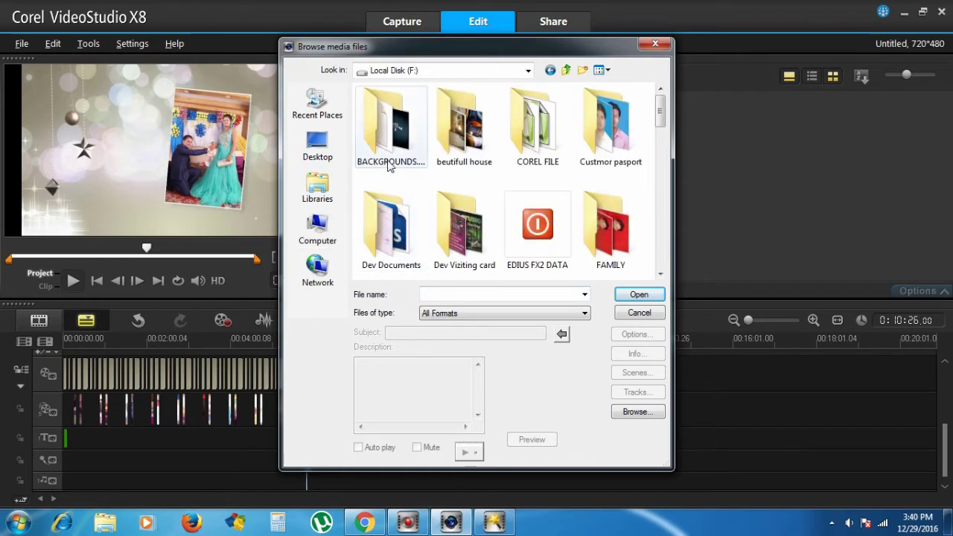
pyautogui.click(327, 234)
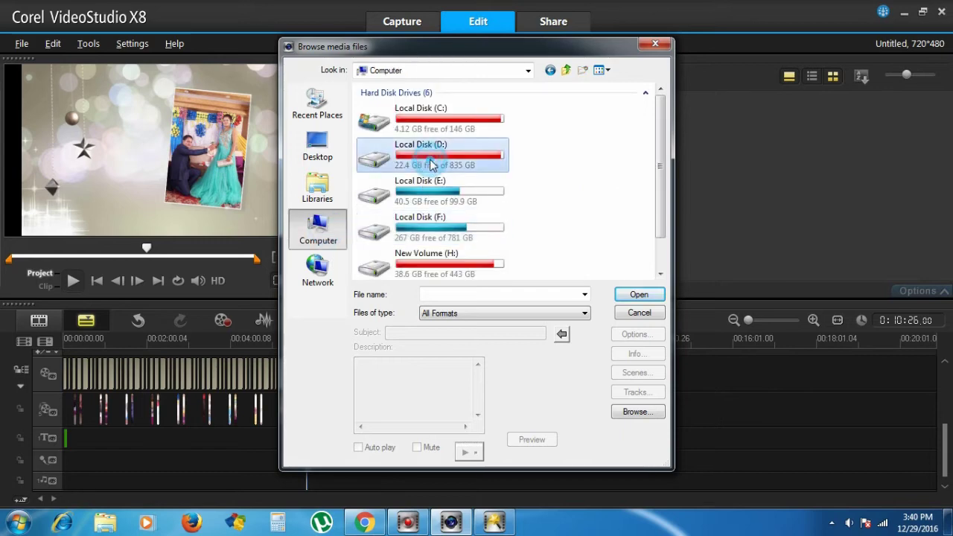
pyautogui.doubleClick(428, 160)
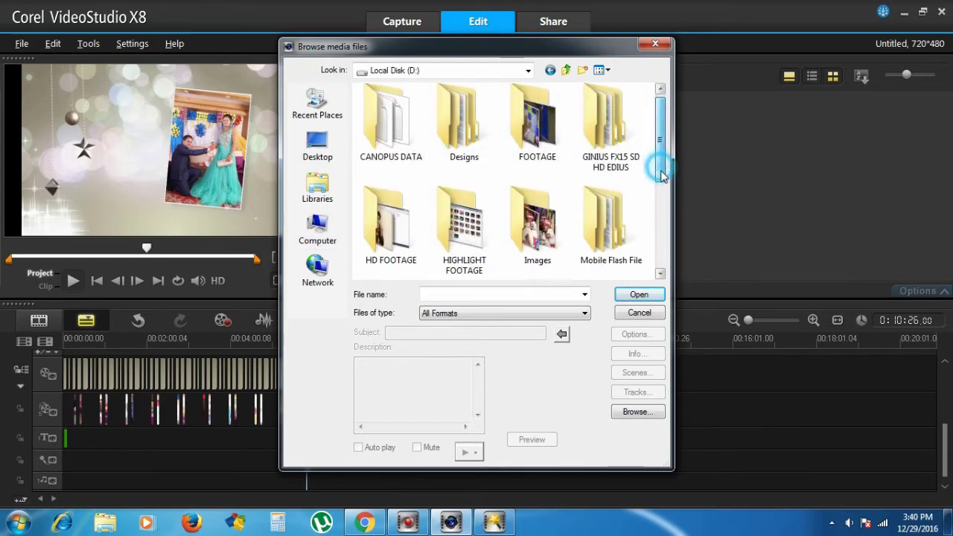
pyautogui.moveTo(660, 170); pyautogui.dragTo(657, 279)
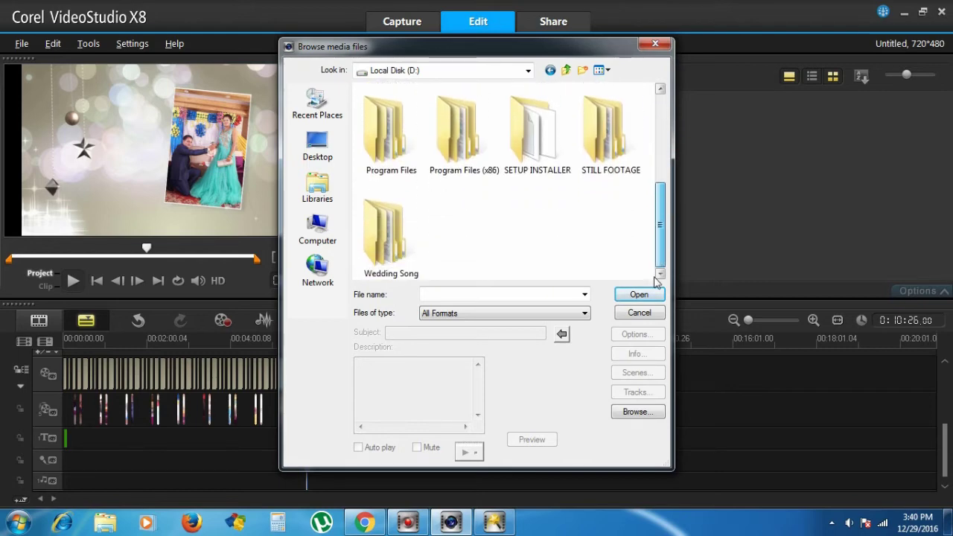
pyautogui.doubleClick(406, 235)
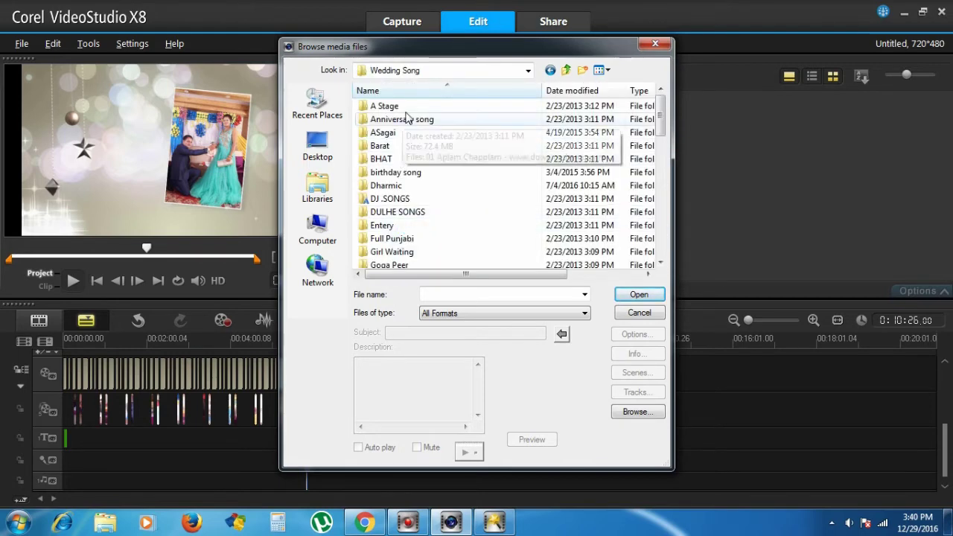
pyautogui.scroll(-3, 415, 238)
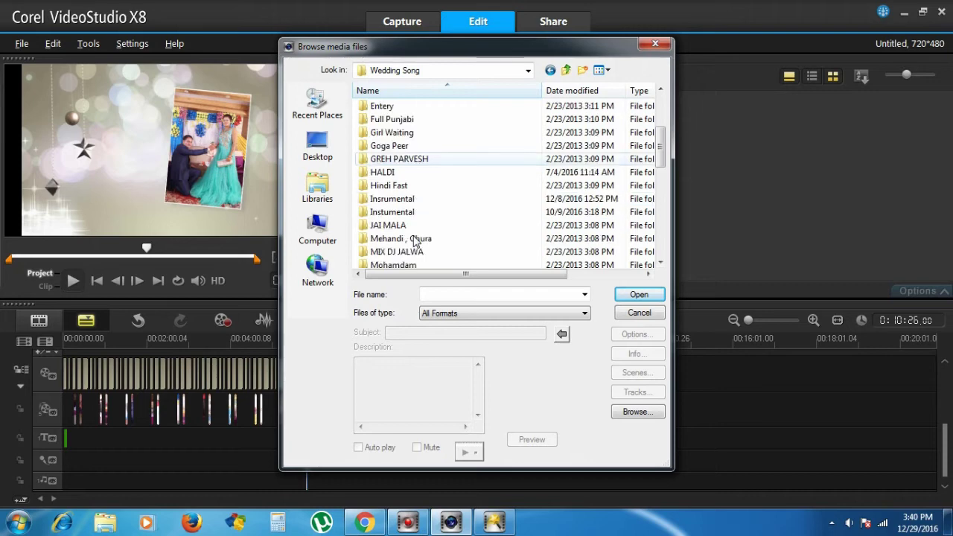
pyautogui.doubleClick(415, 203)
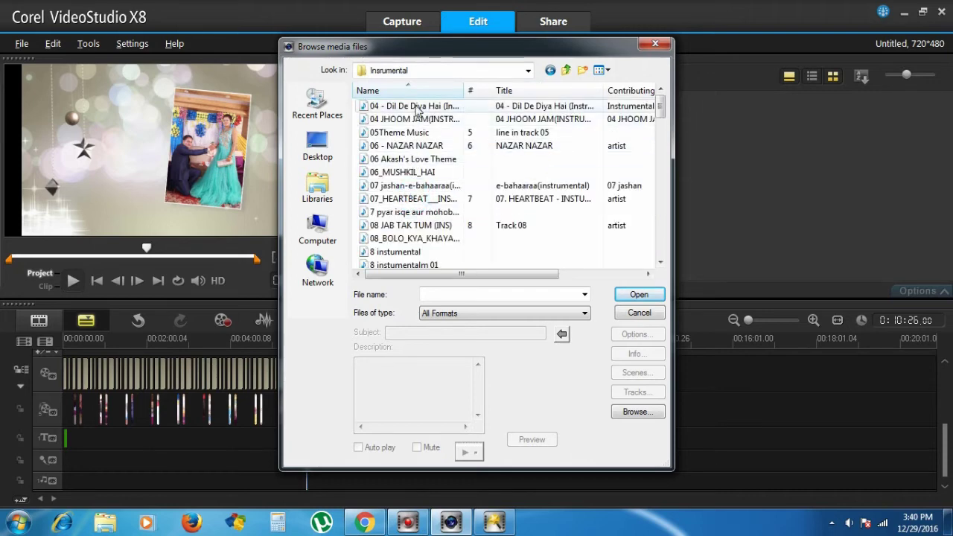
pyautogui.doubleClick(416, 107)
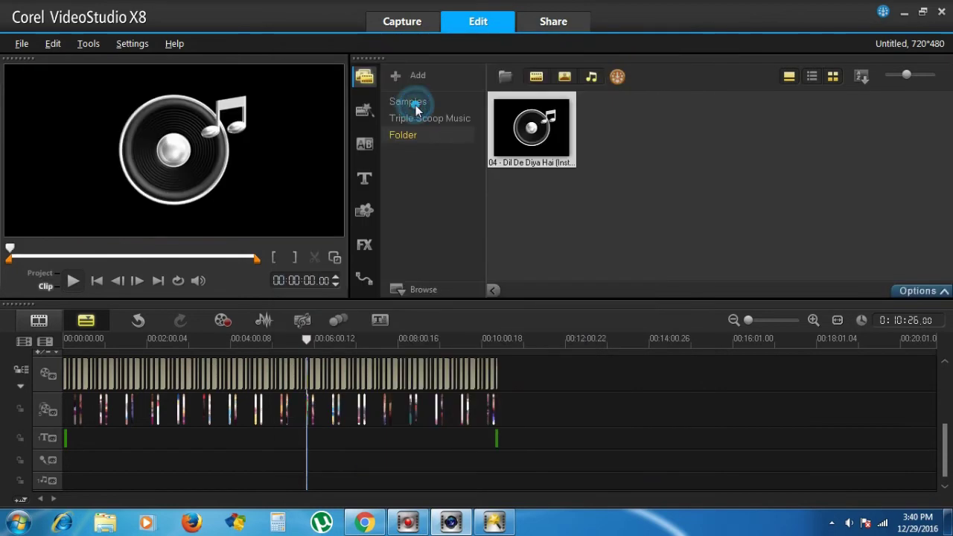
pyautogui.click(419, 160)
pyautogui.rightClick(412, 131)
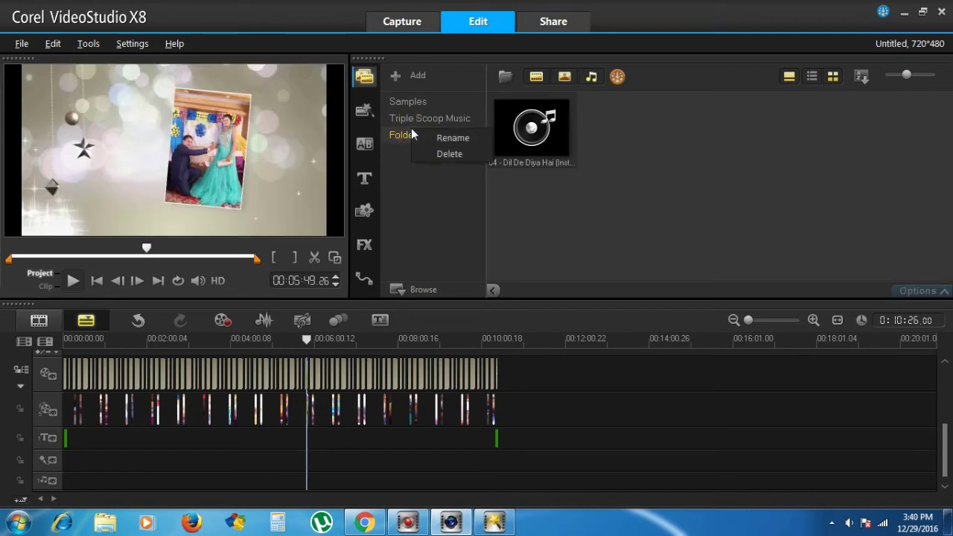
pyautogui.click(408, 134)
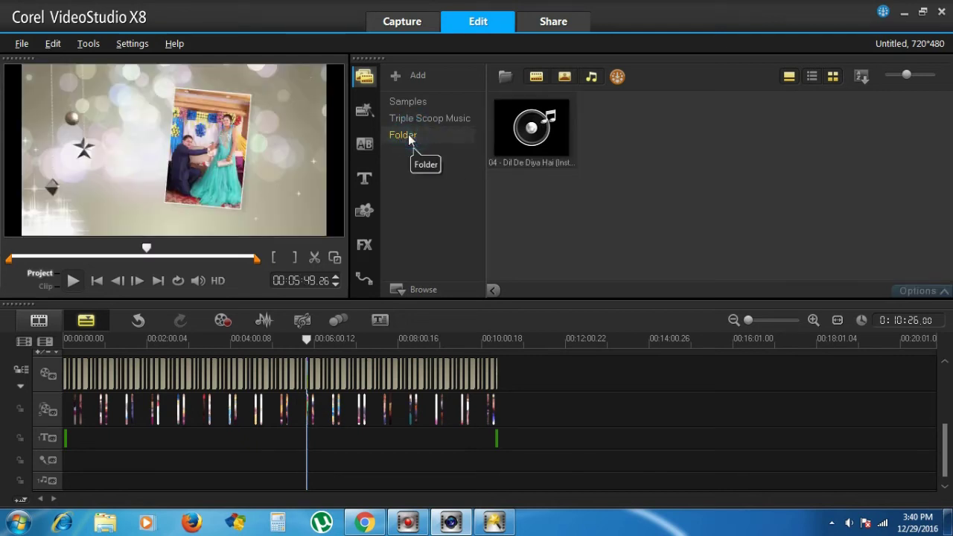
# - Place the "04 - Dil De Diya Hai" song at the very start of the music track
pyautogui.click(534, 126)
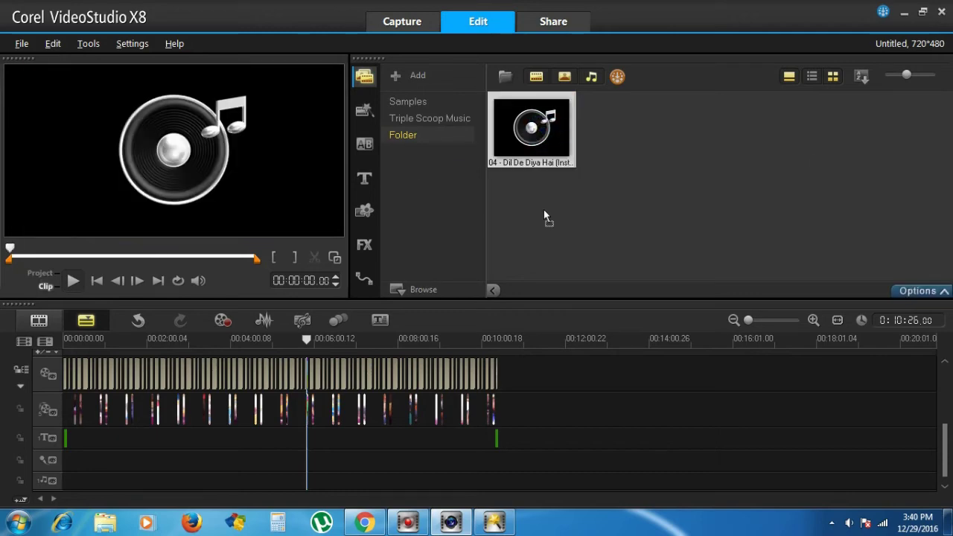
pyautogui.moveTo(551, 148); pyautogui.dragTo(64, 470)
pyautogui.moveTo(69, 487); pyautogui.dragTo(65, 486)
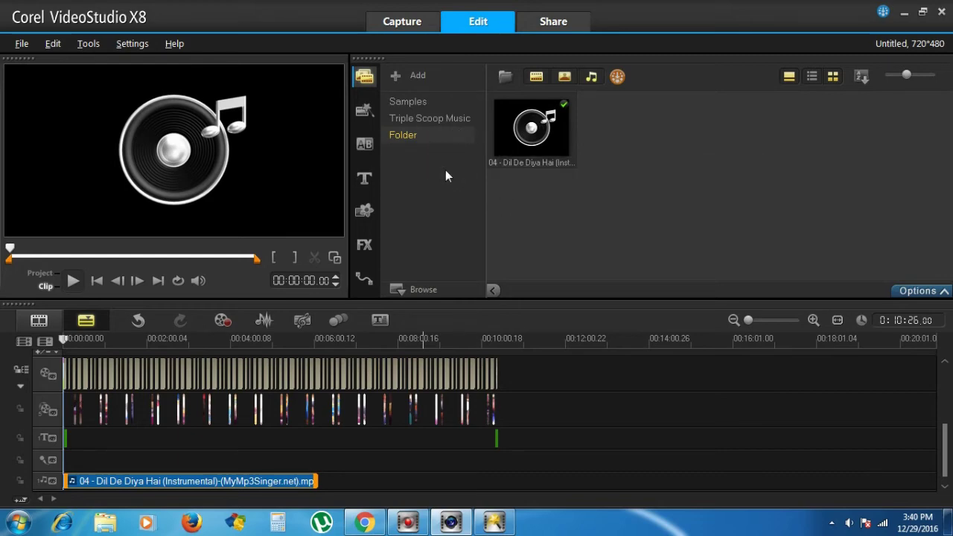
# - Import "Dancing Jodi - Instrumental" from the Insrumental folder into the new library folder
pyautogui.click(506, 78)
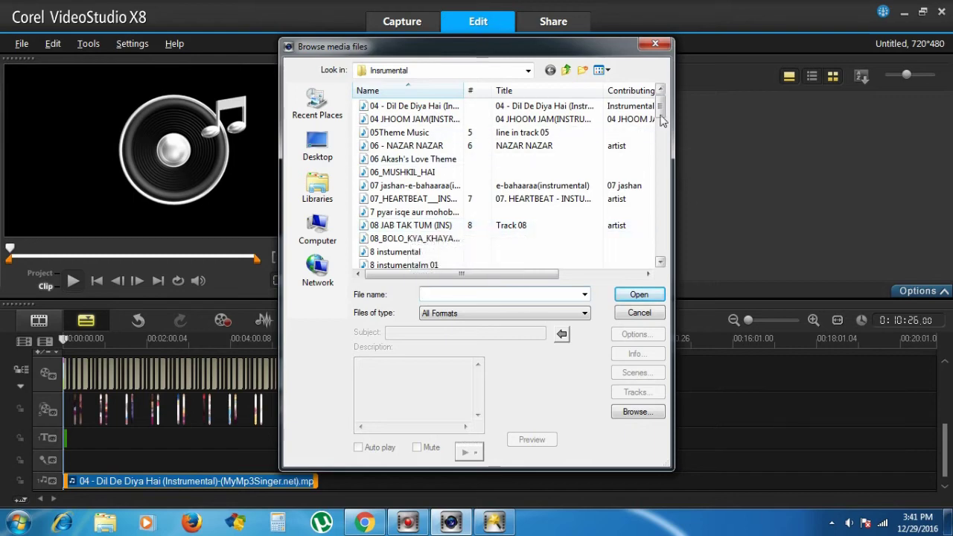
pyautogui.moveTo(659, 97); pyautogui.dragTo(661, 136)
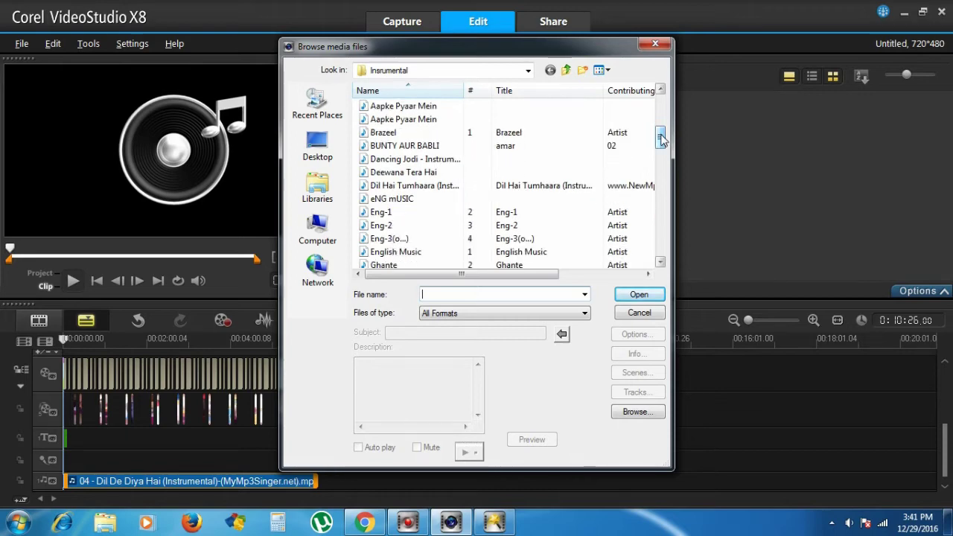
pyautogui.click(391, 174)
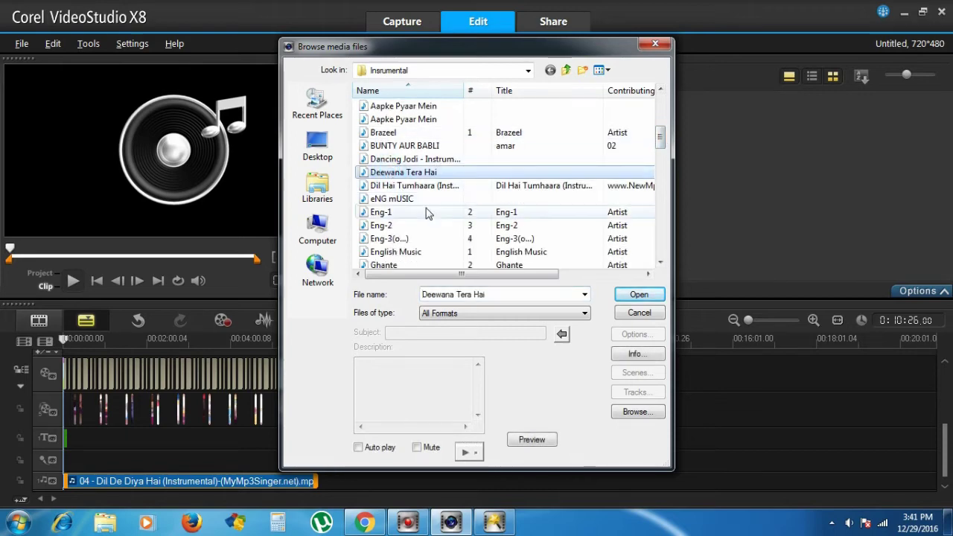
pyautogui.click(414, 159)
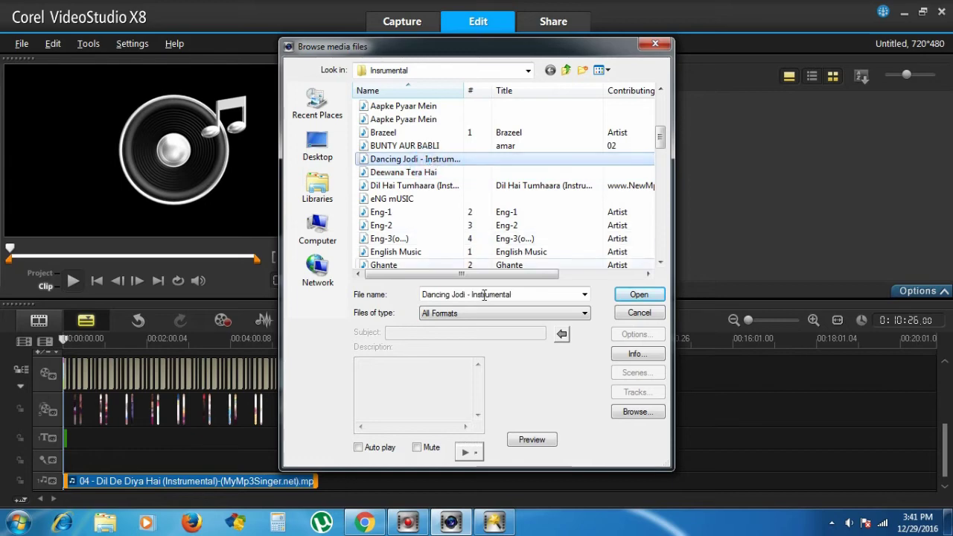
pyautogui.click(625, 296)
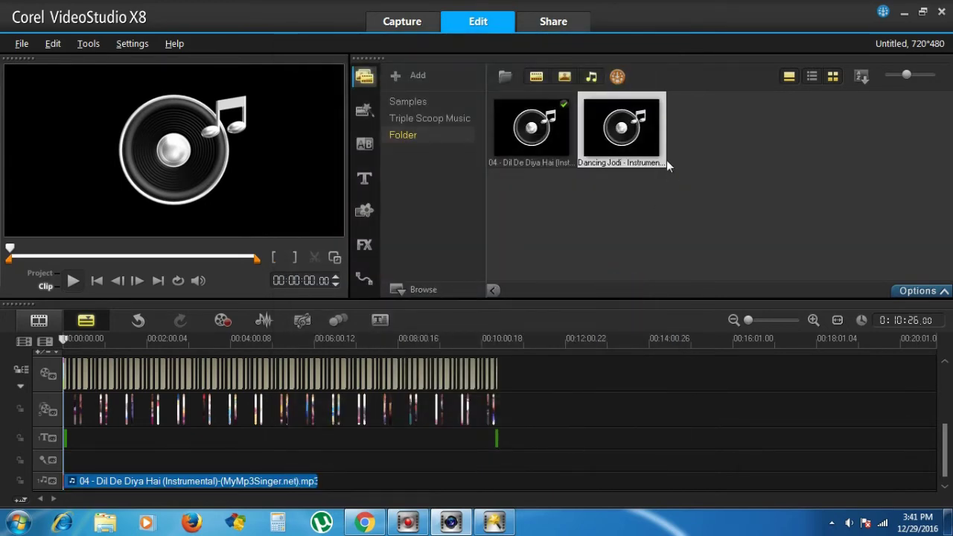
# - Place "Dancing Jodi - Instrumental" after the first song on the music track and shift it slightly earlier so the two clips overlap in a crossfade
pyautogui.moveTo(636, 138); pyautogui.dragTo(321, 482)
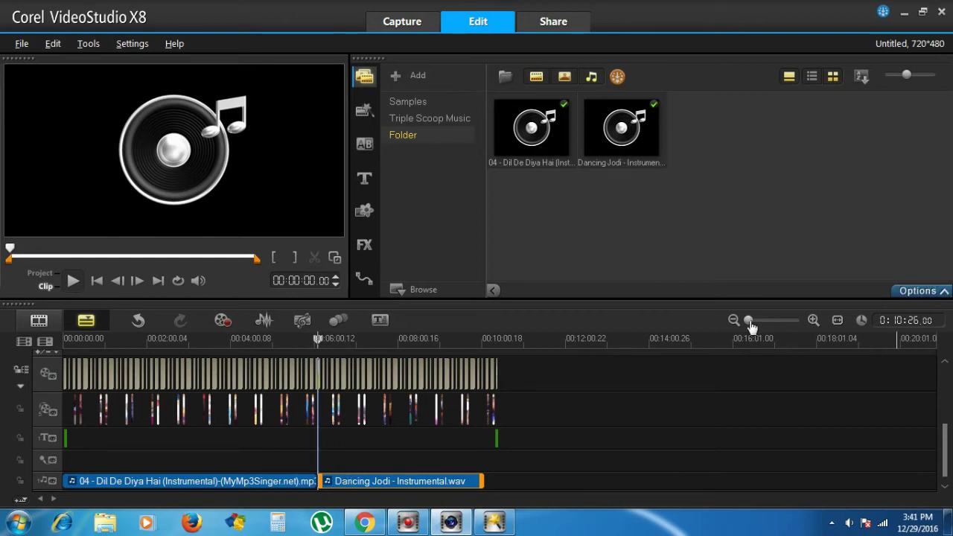
pyautogui.moveTo(750, 325); pyautogui.dragTo(760, 324)
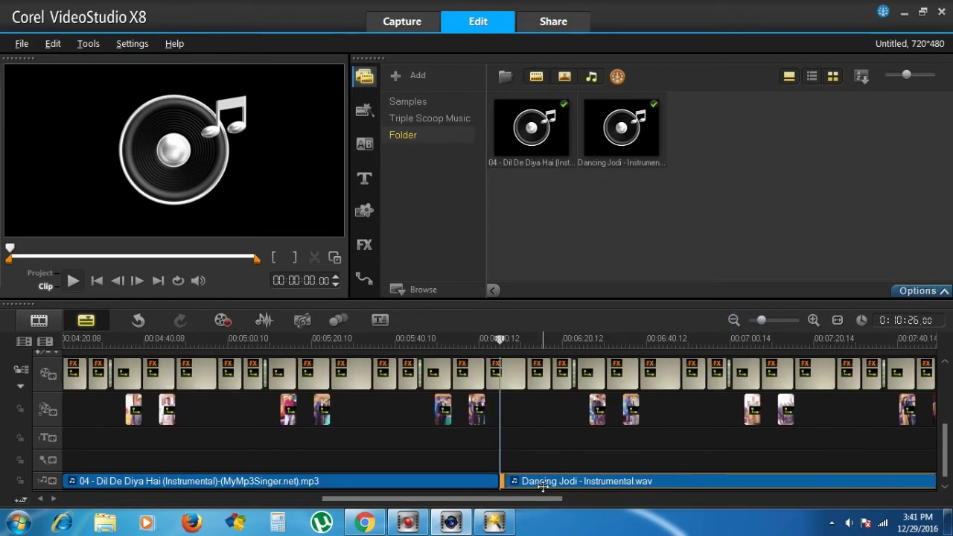
pyautogui.moveTo(542, 487); pyautogui.dragTo(535, 485)
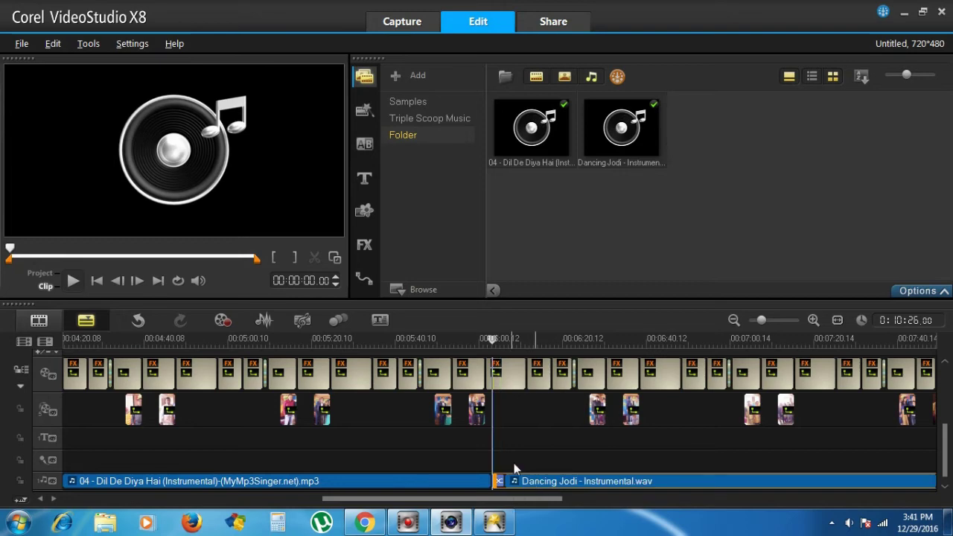
# - Import "07 jashan-e-bahaaraa(instrumental)" into the library folder as a third song for the uncovered end of the slideshow
pyautogui.moveTo(387, 498); pyautogui.dragTo(639, 501)
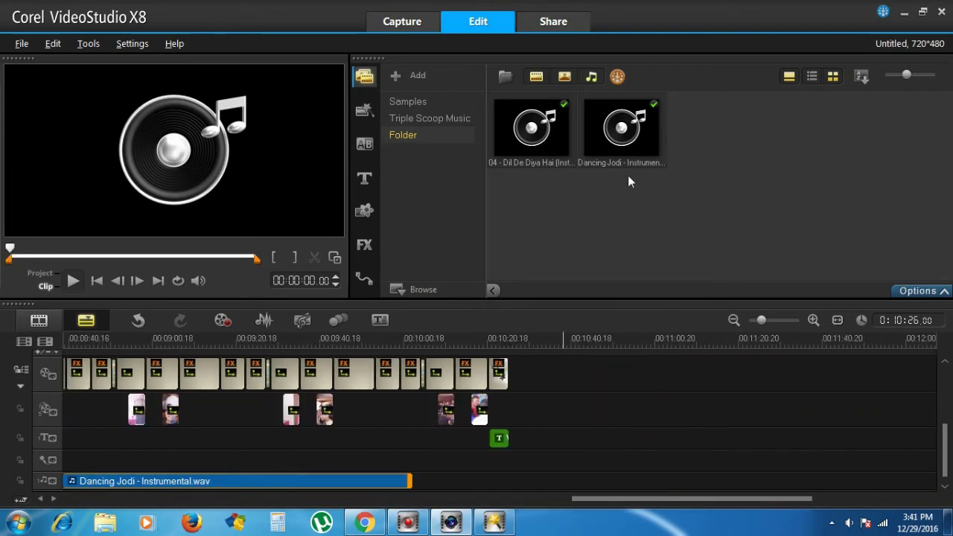
pyautogui.rightClick(566, 212)
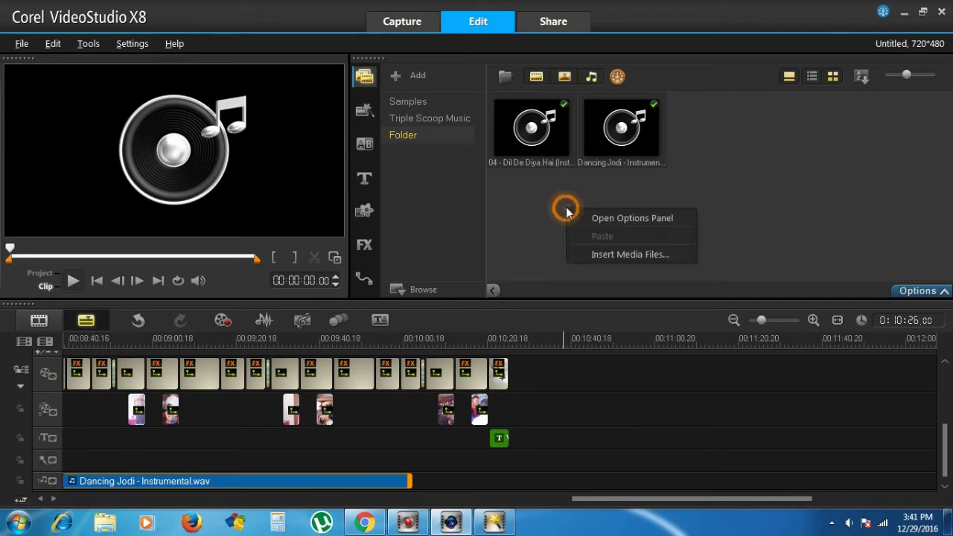
pyautogui.click(428, 193)
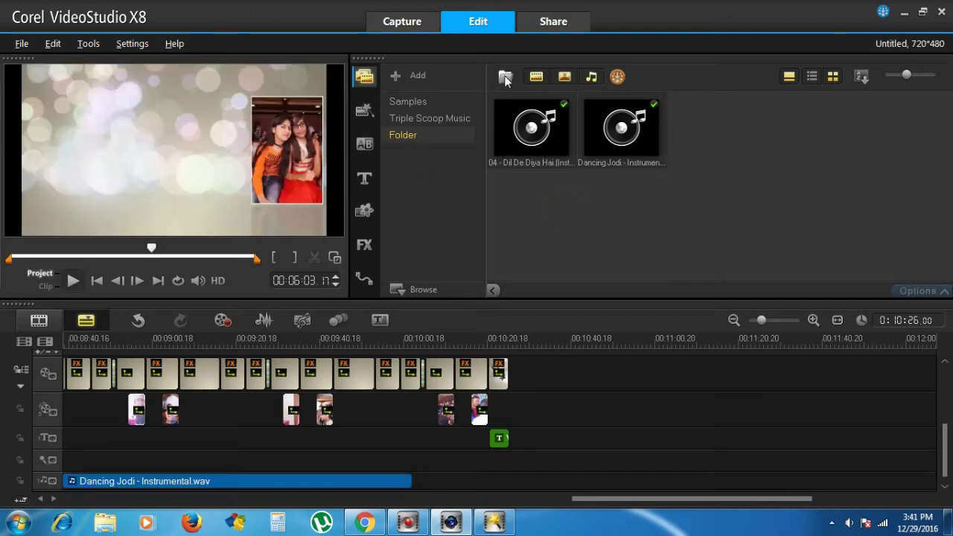
pyautogui.click(505, 76)
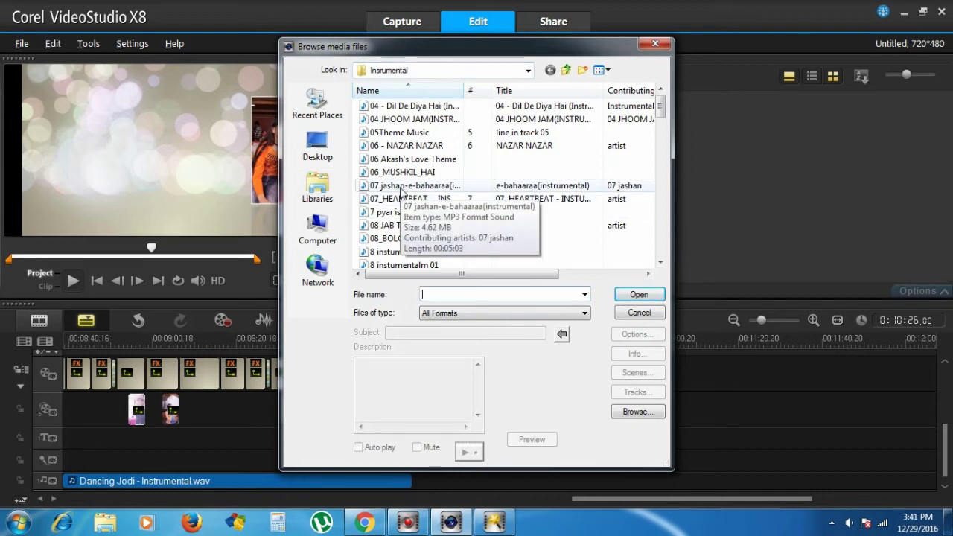
pyautogui.click(393, 186)
pyautogui.click(649, 295)
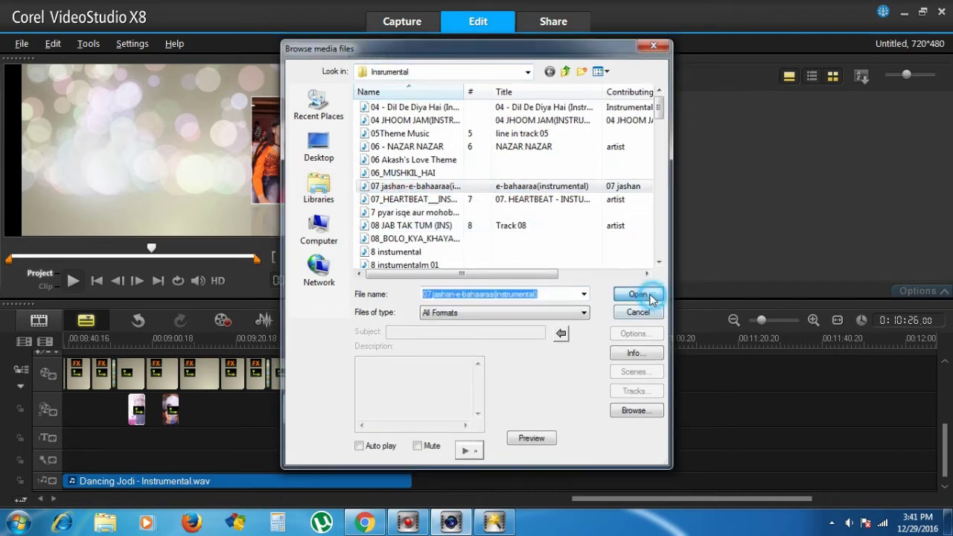
# - Place "07 jashan-e-bahaaraa(instrumental)" on the music track overlapping the end of "Dancing Jodi - Instrumental", and split it at the slideshow's end
pyautogui.moveTo(689, 136); pyautogui.dragTo(385, 483)
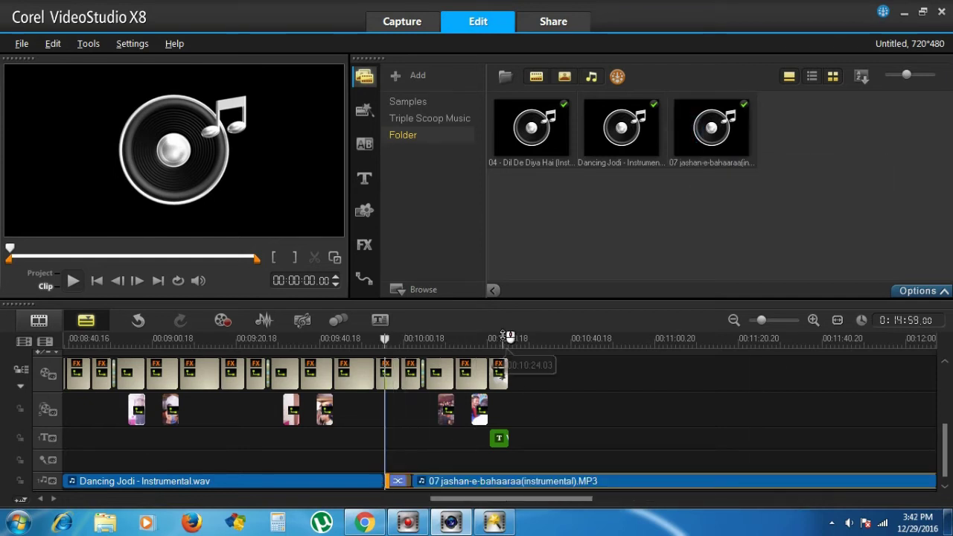
pyautogui.moveTo(504, 340); pyautogui.dragTo(510, 343)
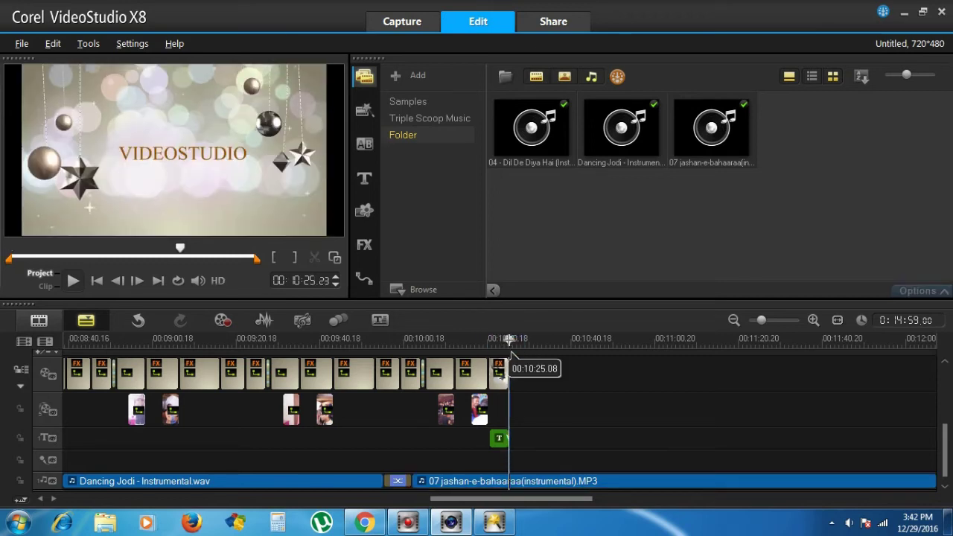
pyautogui.click(518, 483)
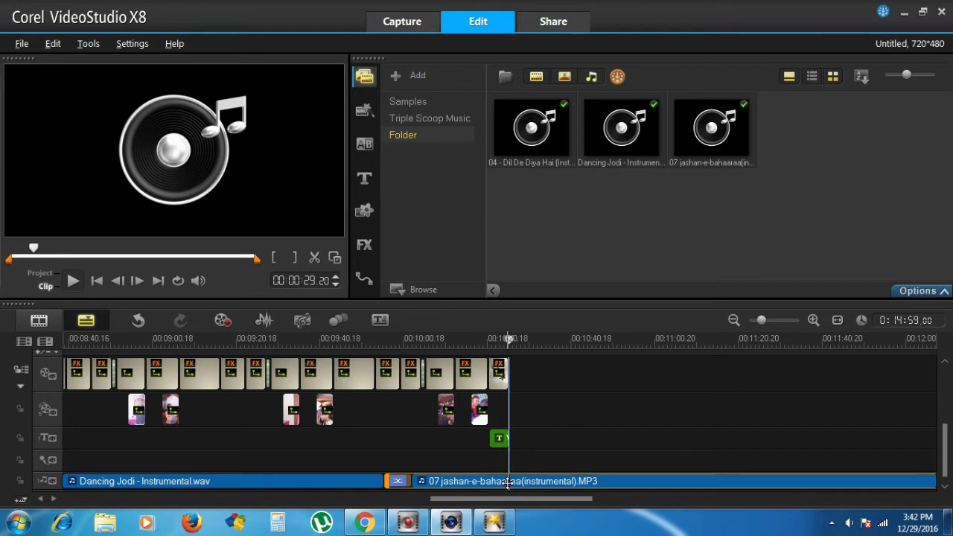
pyautogui.click(52, 44)
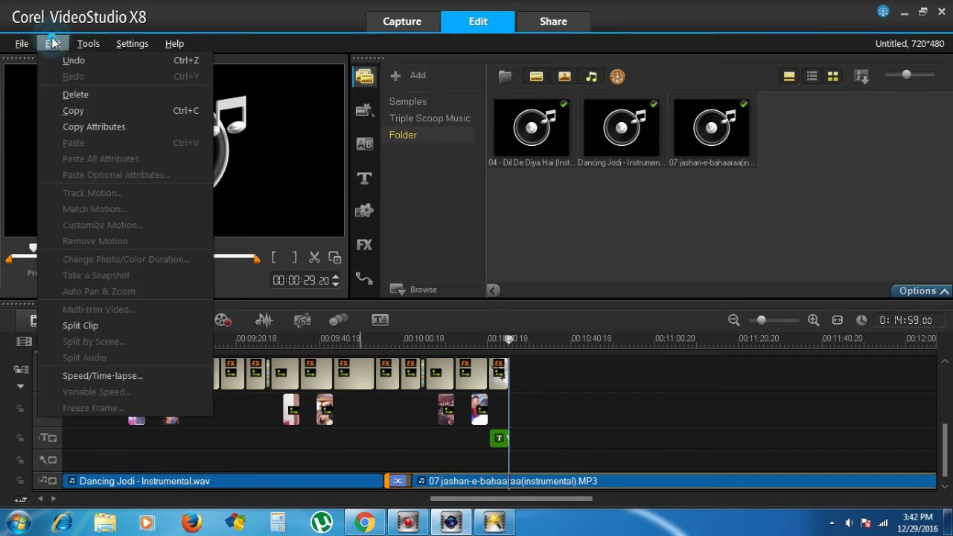
pyautogui.click(101, 327)
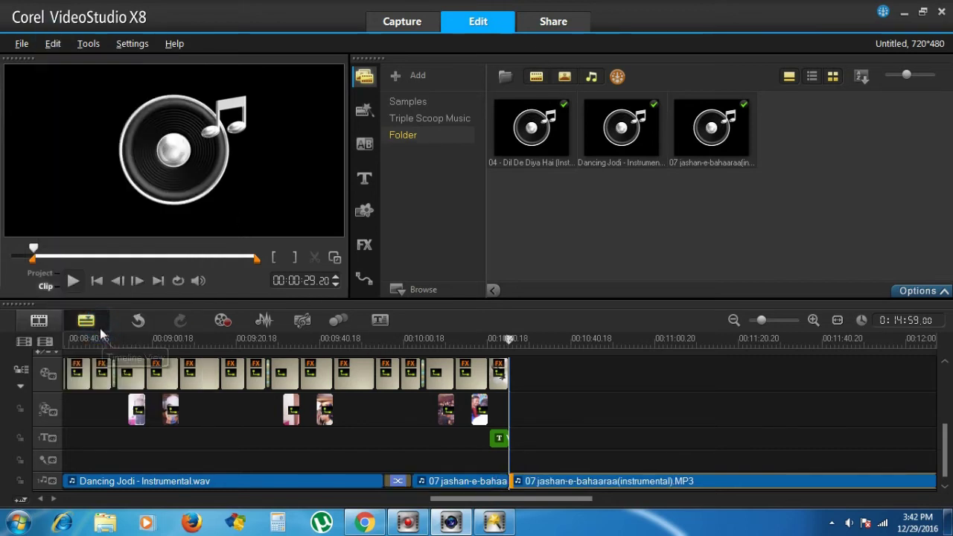
# - Delete the third song's leftover part beyond the slideshow's end and apply a fade-out to its remaining clip
pyautogui.rightClick(551, 478)
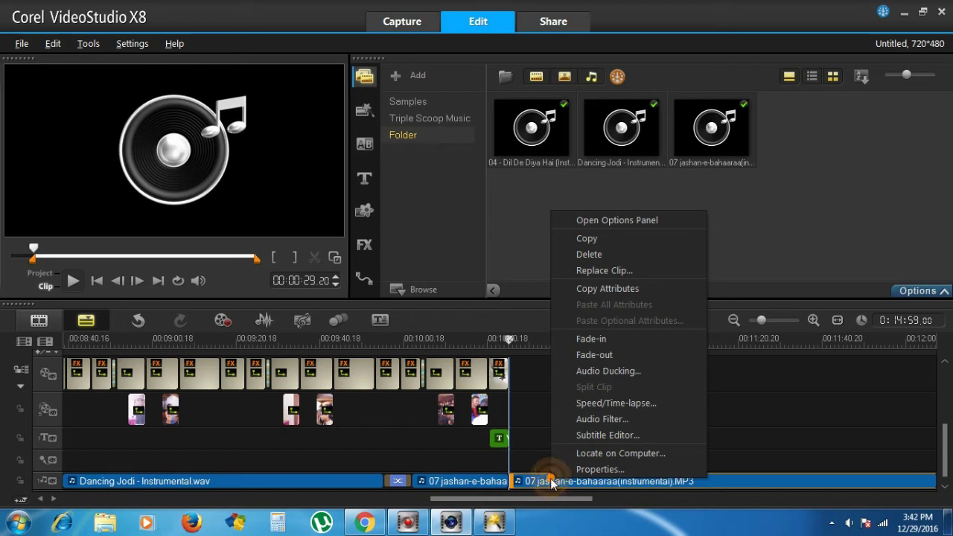
pyautogui.click(588, 254)
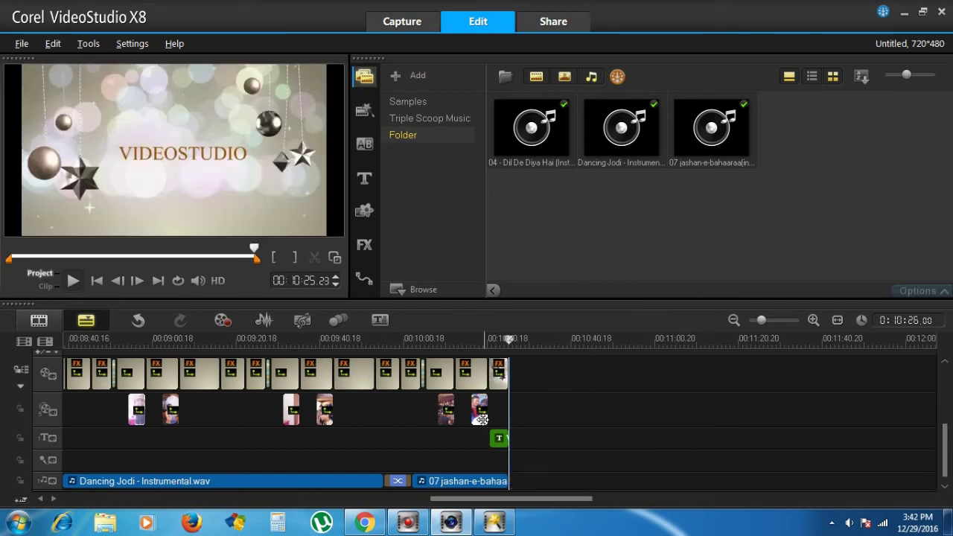
pyautogui.rightClick(474, 480)
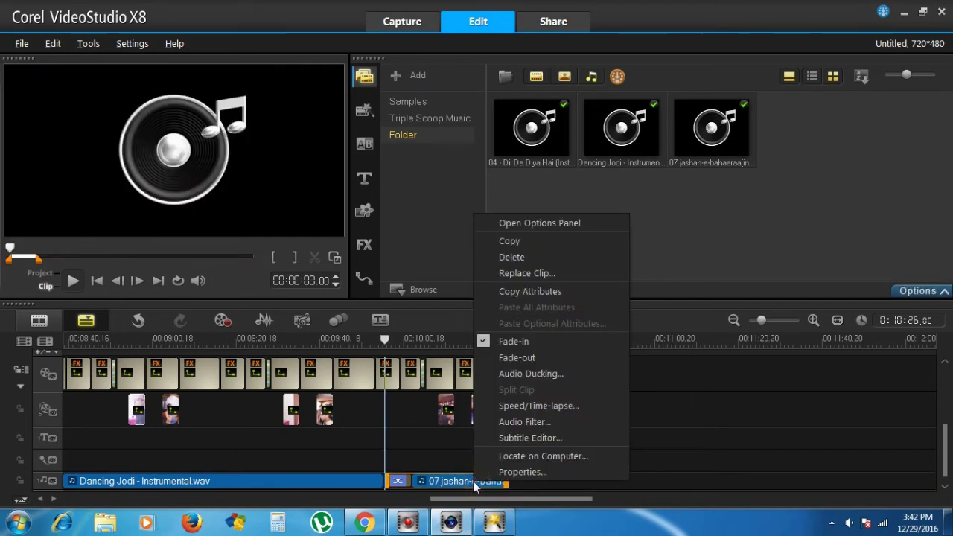
pyautogui.click(519, 358)
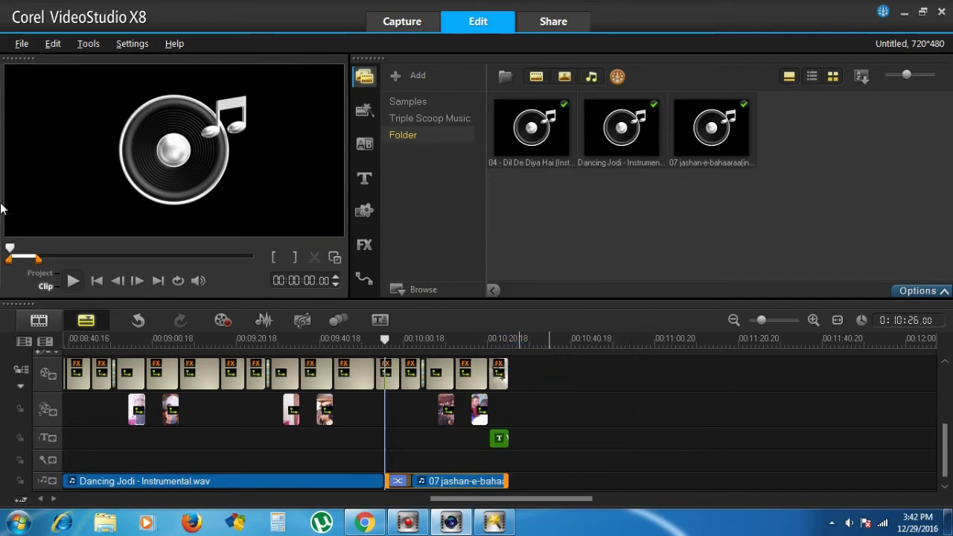
# - Save the project as a VSP file on the Desktop, using the account owner's first name as the file name
pyautogui.click(21, 43)
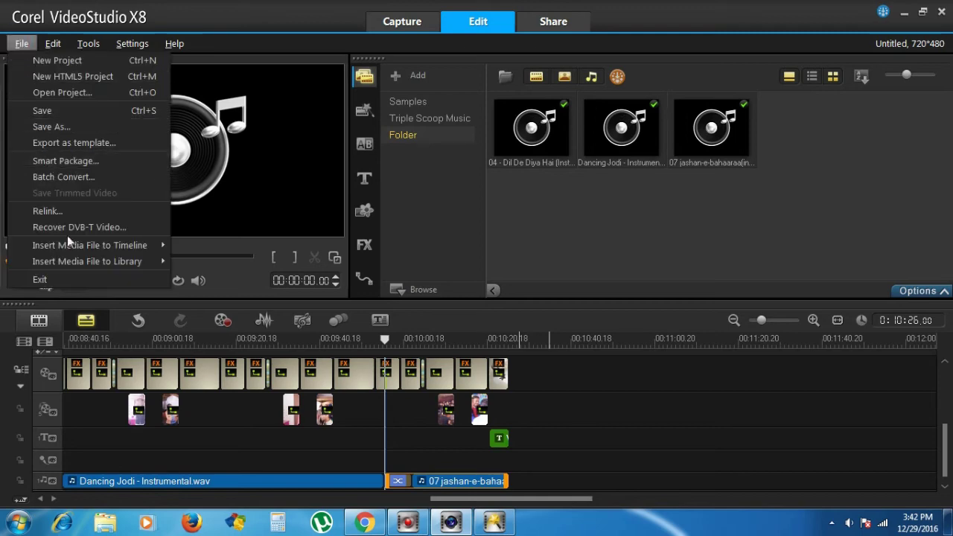
pyautogui.click(62, 127)
pyautogui.click(318, 176)
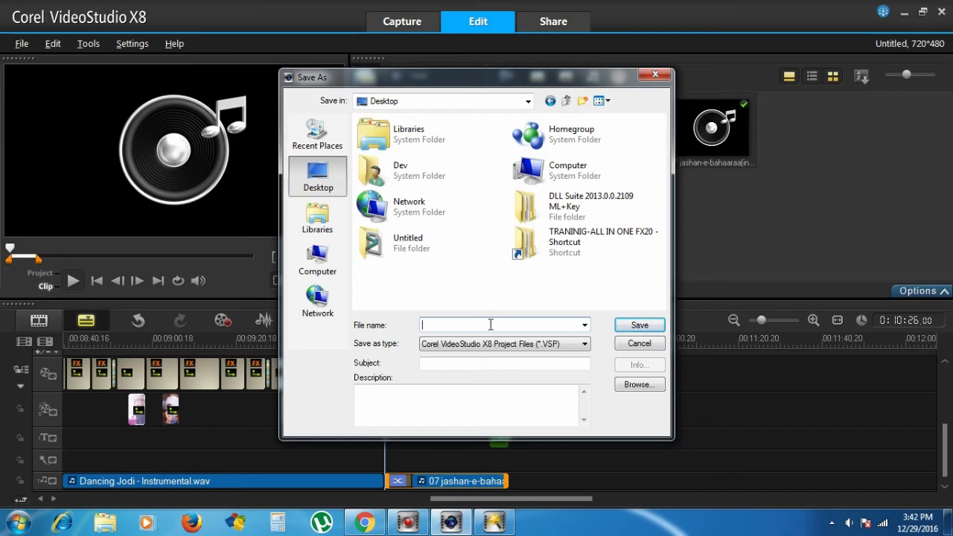
pyautogui.write('De')
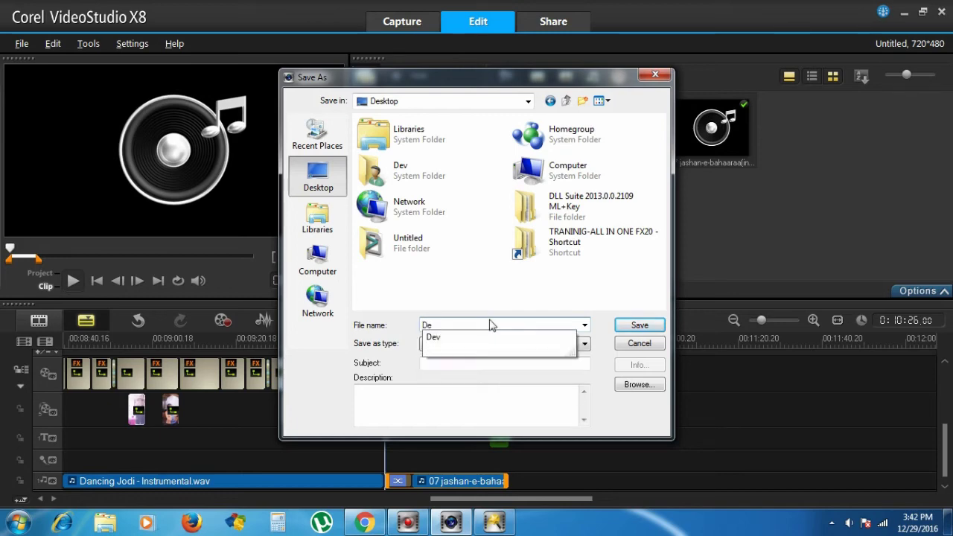
pyautogui.write('v')
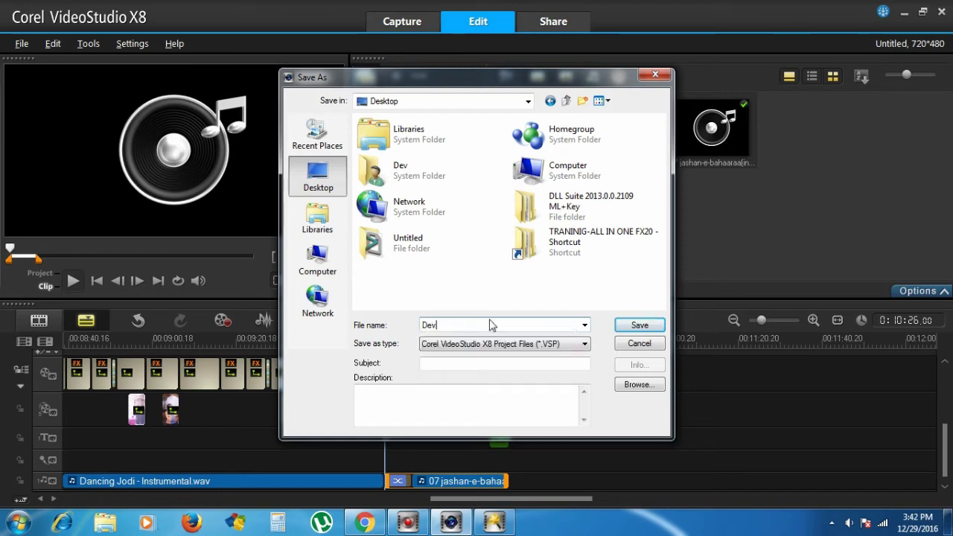
pyautogui.click(622, 328)
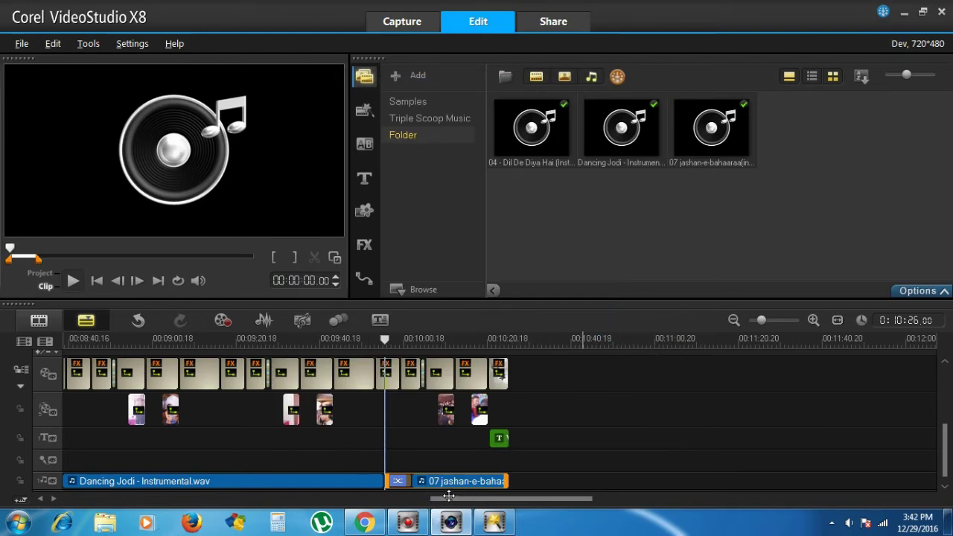
# - Play the project from the very beginning to check the slideshow with its new background music, and stop the playback
pyautogui.moveTo(449, 497); pyautogui.dragTo(80, 495)
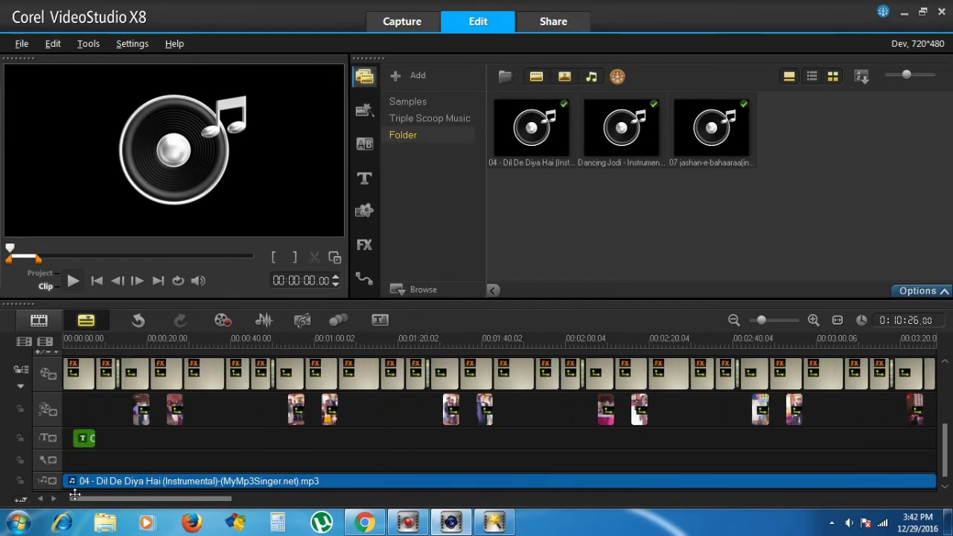
pyautogui.click(67, 337)
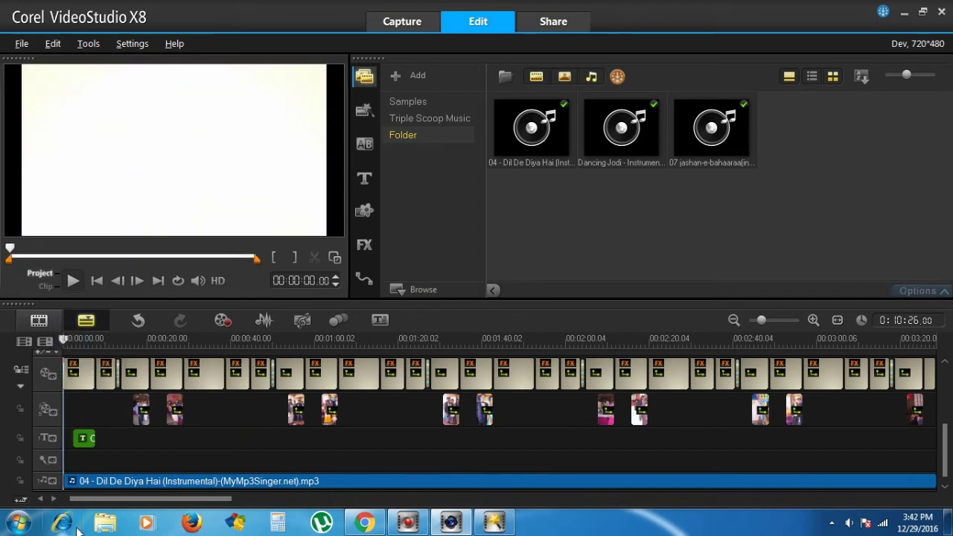
pyautogui.press('space')
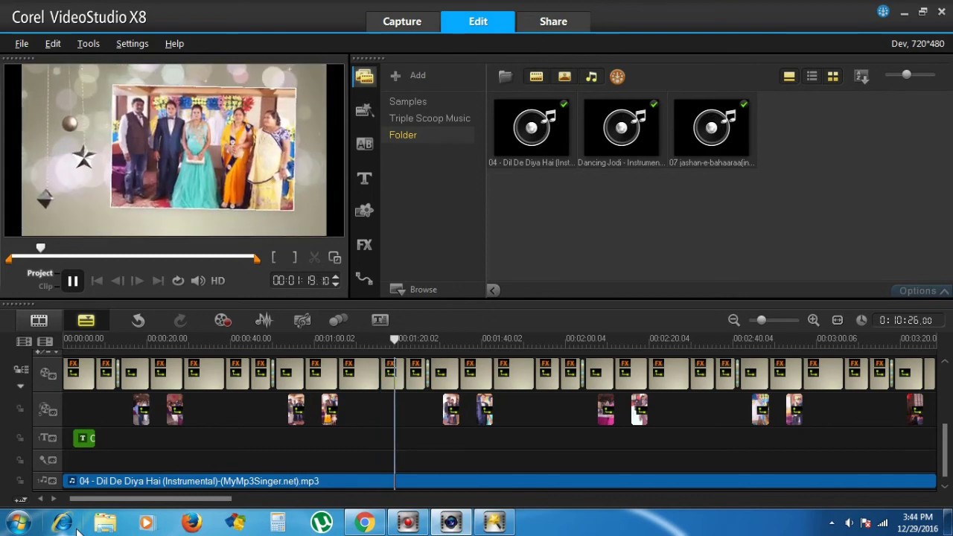
pyautogui.press('space')
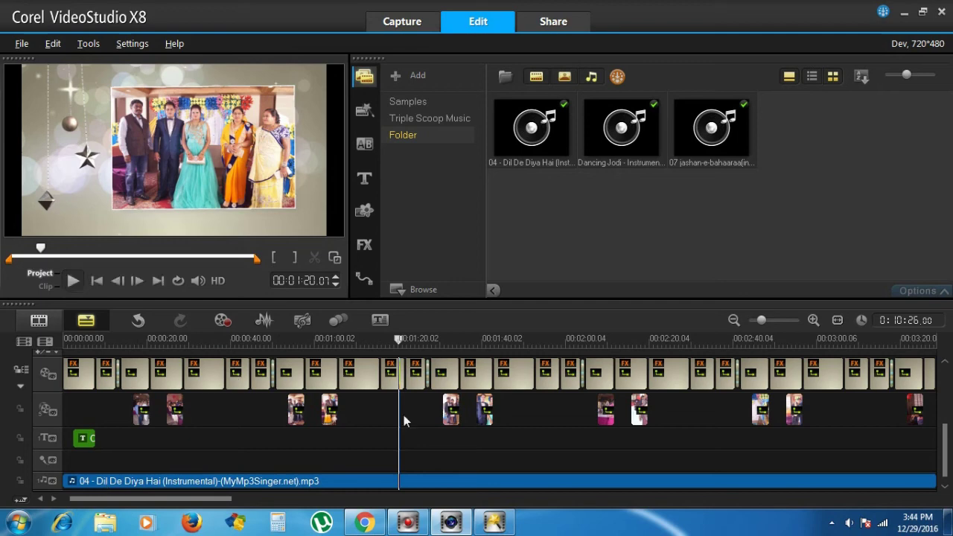
# - Start a DVD disc project from the slideshow and preview its video at about 1 minute 33 seconds
pyautogui.click(564, 26)
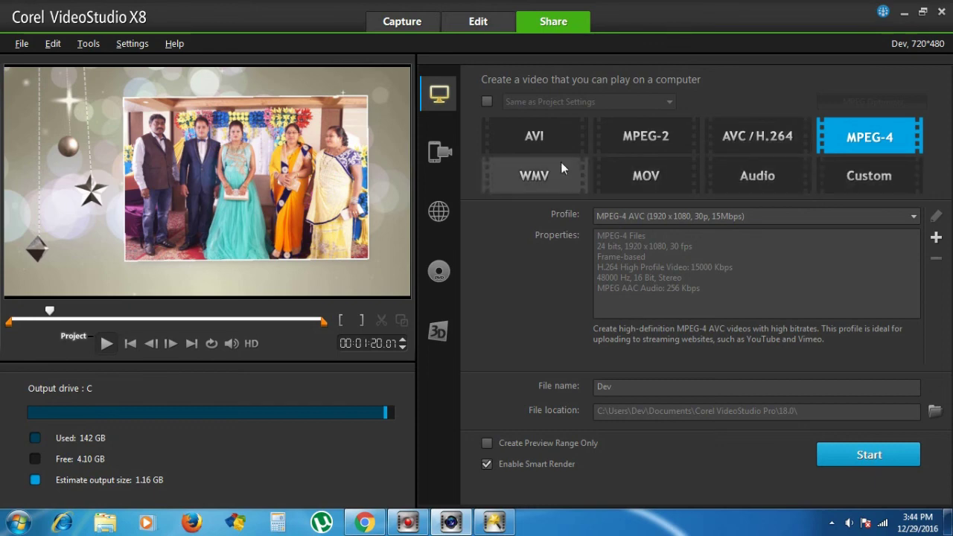
pyautogui.click(437, 213)
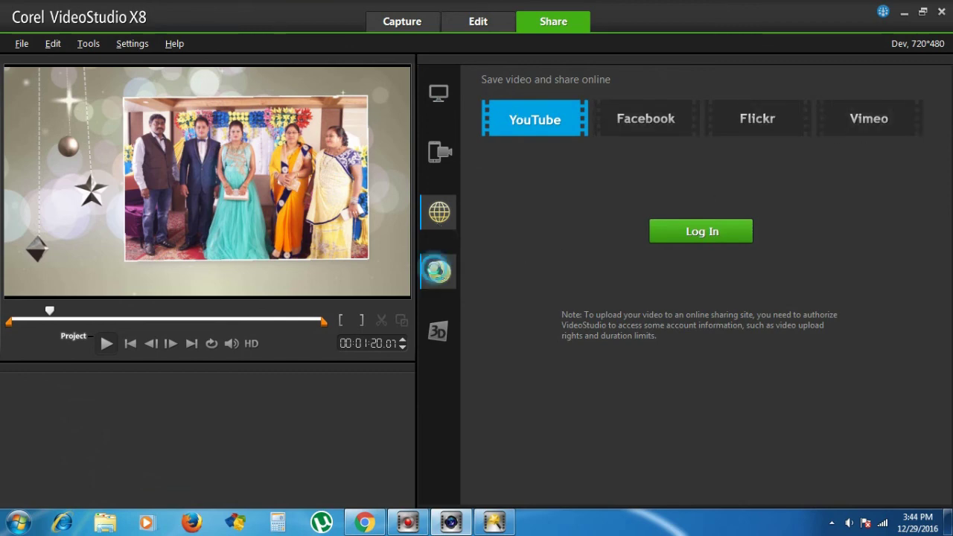
pyautogui.click(437, 271)
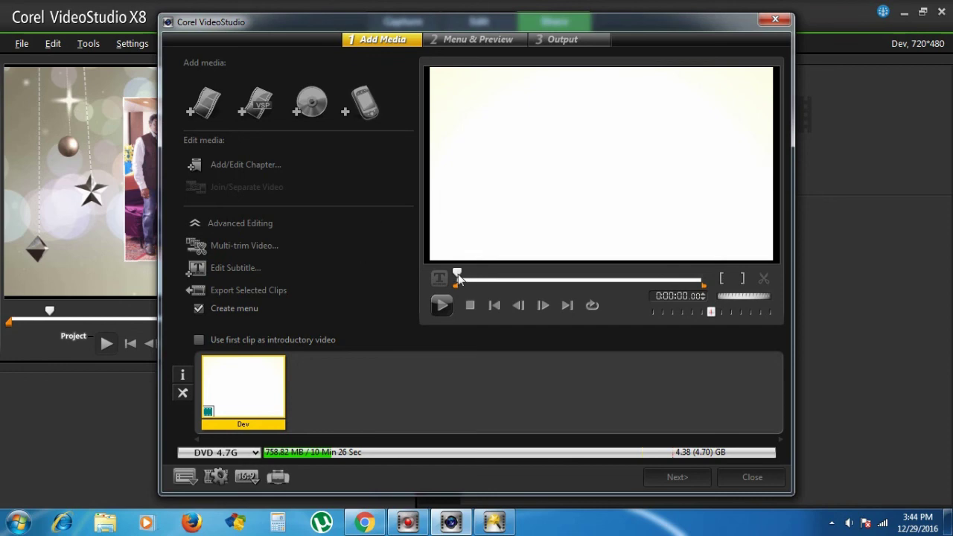
pyautogui.moveTo(458, 278); pyautogui.dragTo(492, 276)
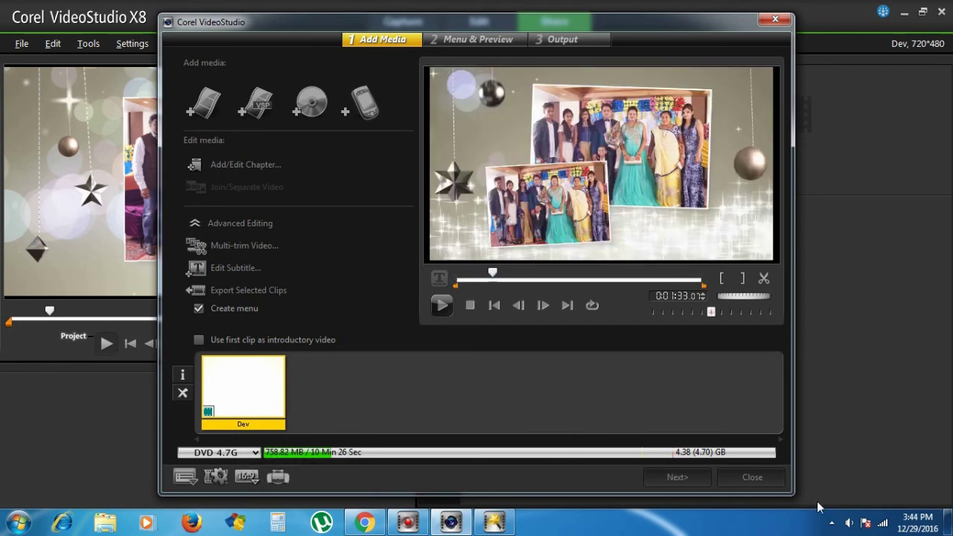
# - Keep the orange SmartScene menu for the disc after trying the blue sky one, and proceed to the disc output settings
pyautogui.click(689, 477)
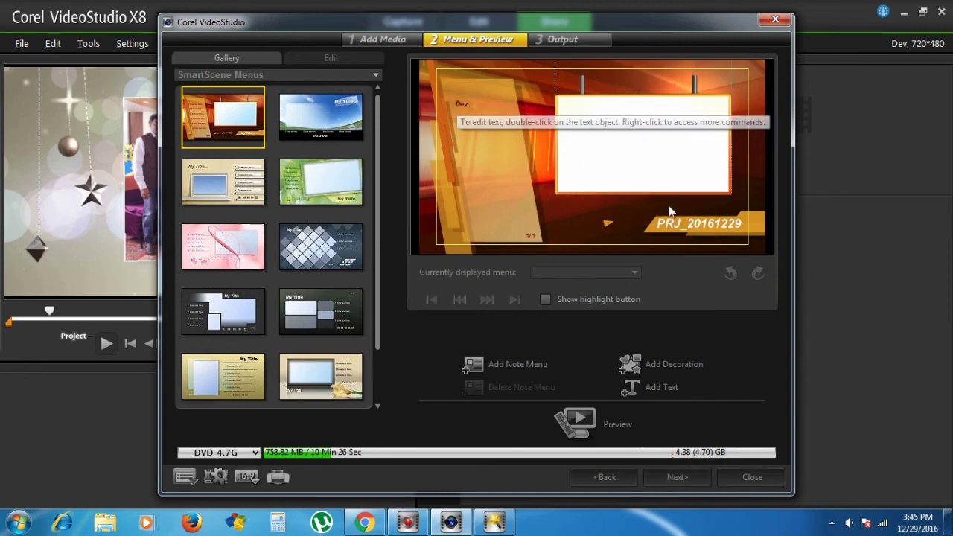
pyautogui.click(607, 230)
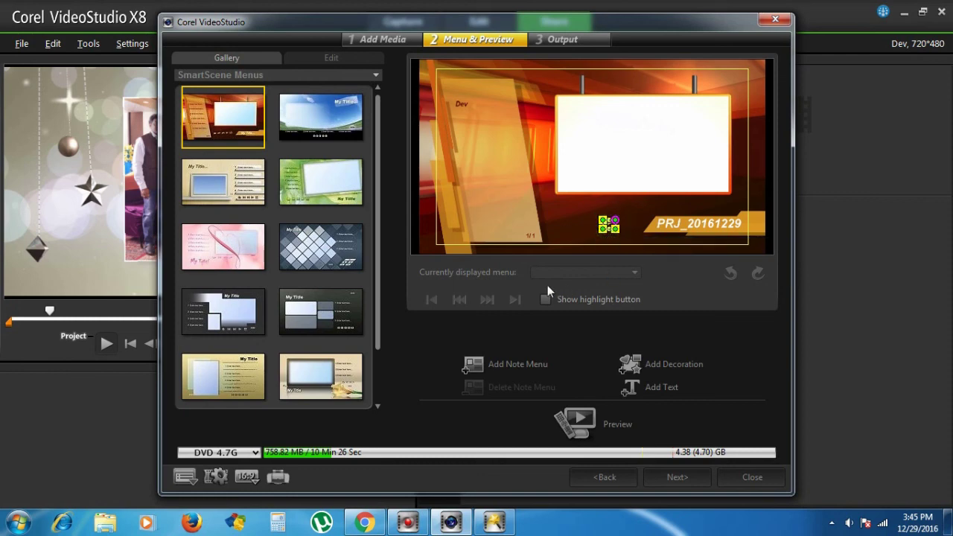
pyautogui.click(308, 127)
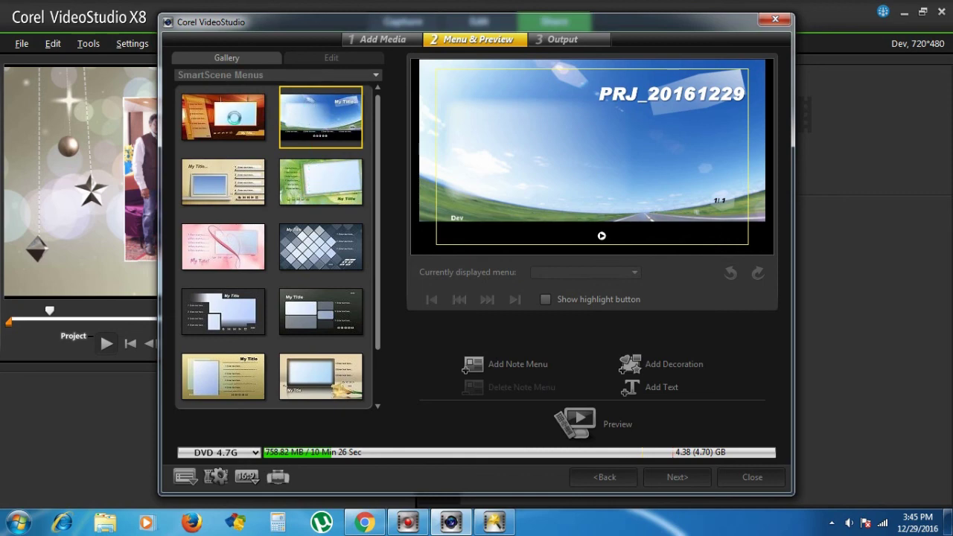
pyautogui.click(234, 117)
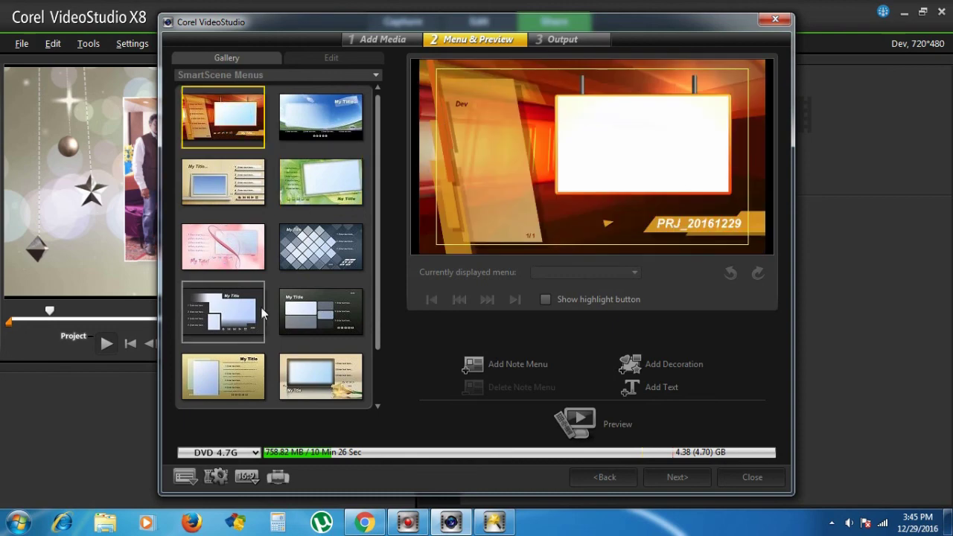
pyautogui.click(668, 473)
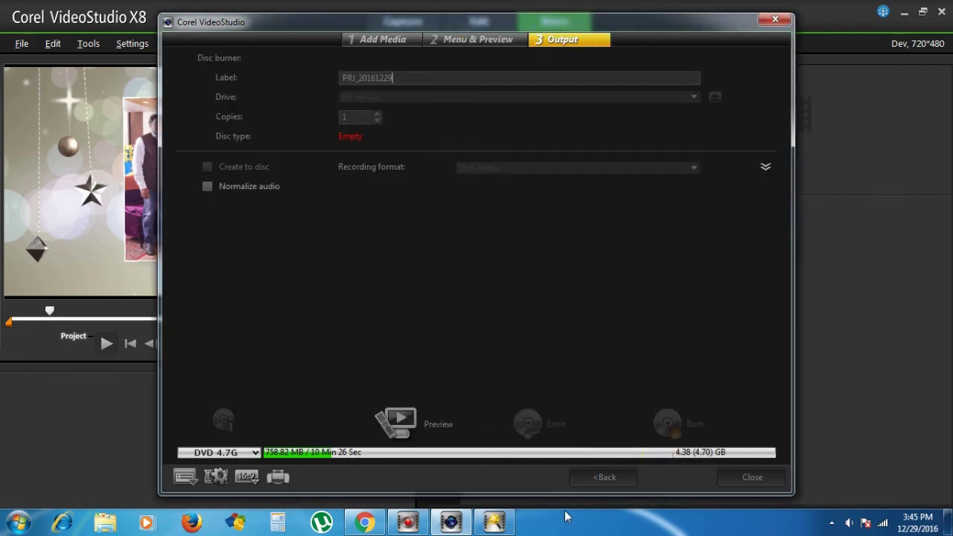